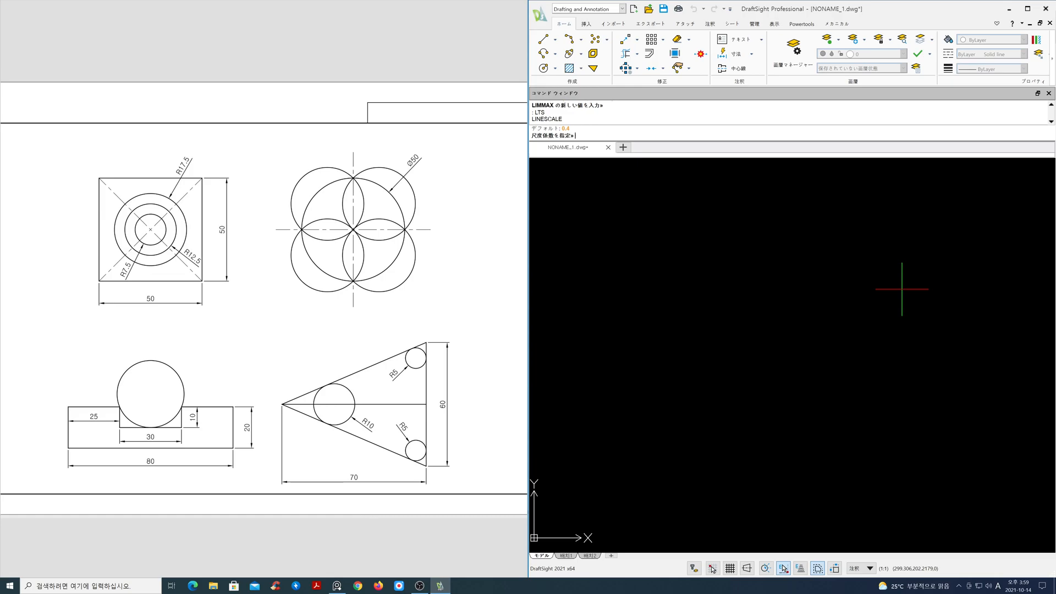
# Set the linetype scale to 0.4
pyautogui.write('0.4')
pyautogui.press('Return')
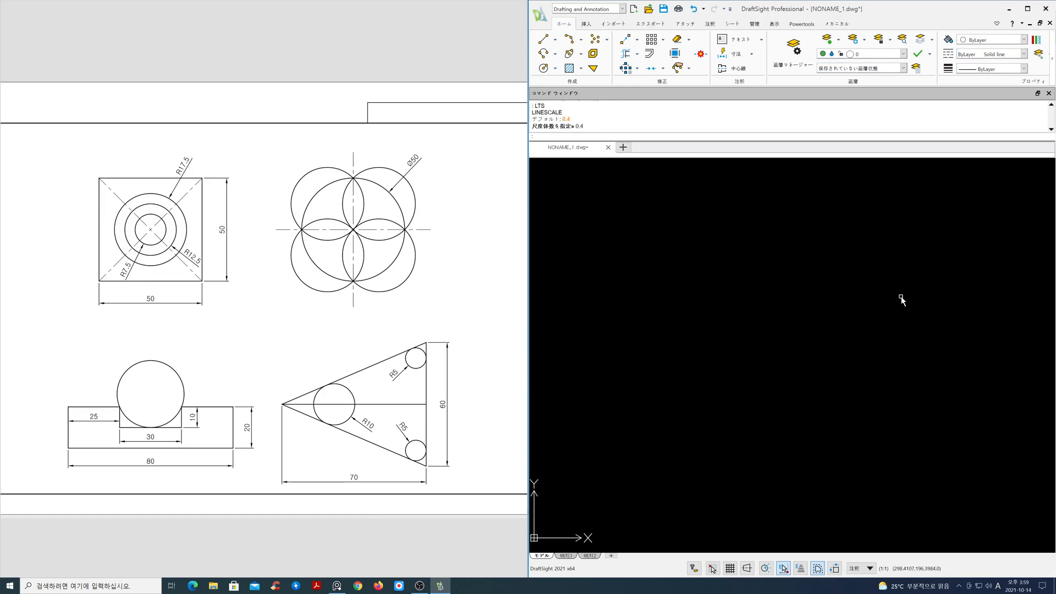
pyautogui.write('z')
pyautogui.press('Return')
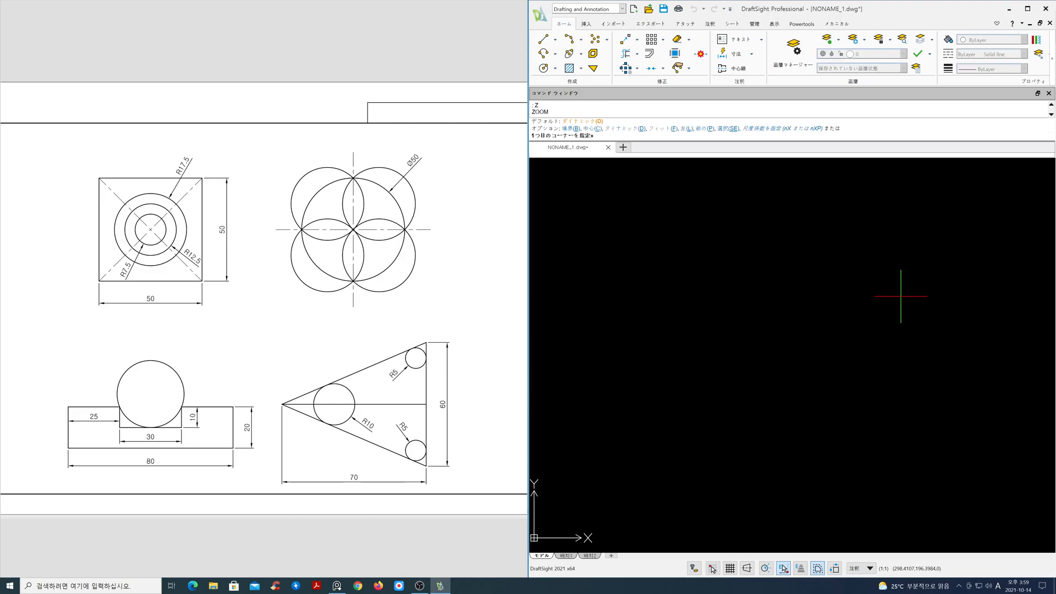
pyautogui.press('Return')
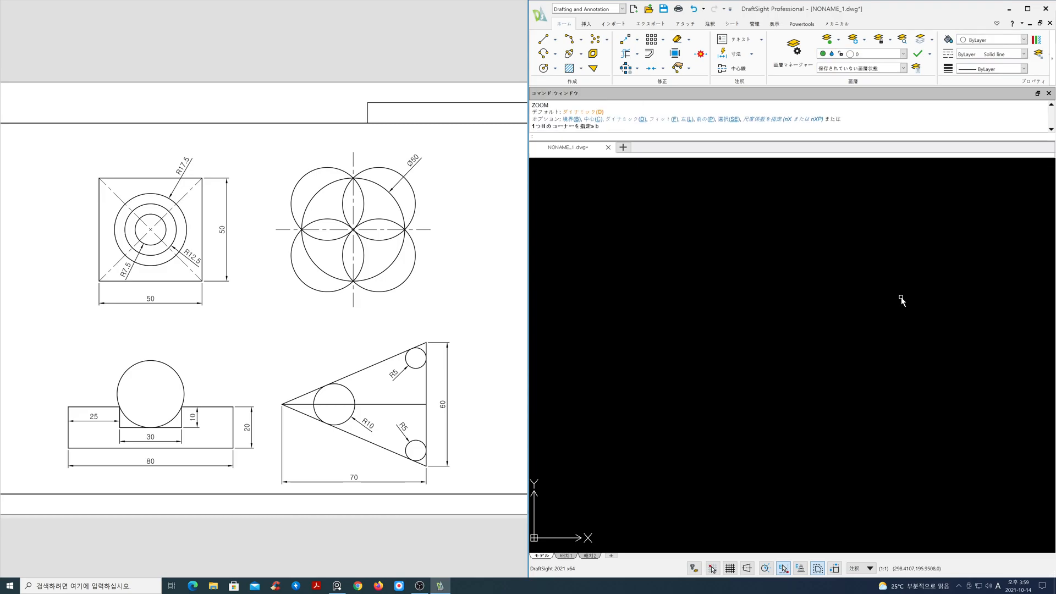
# Draw a 50 × 50 square rectangle from a picked corner point using the dimensions option
pyautogui.moveTo(200, 257)
pyautogui.mouseDown()
pyautogui.moveTo(269, 284)
pyautogui.moveTo(268, 319)
pyautogui.mouseUp()
pyautogui.scroll(5, 267, 281)
pyautogui.scroll(-1, 268, 319)
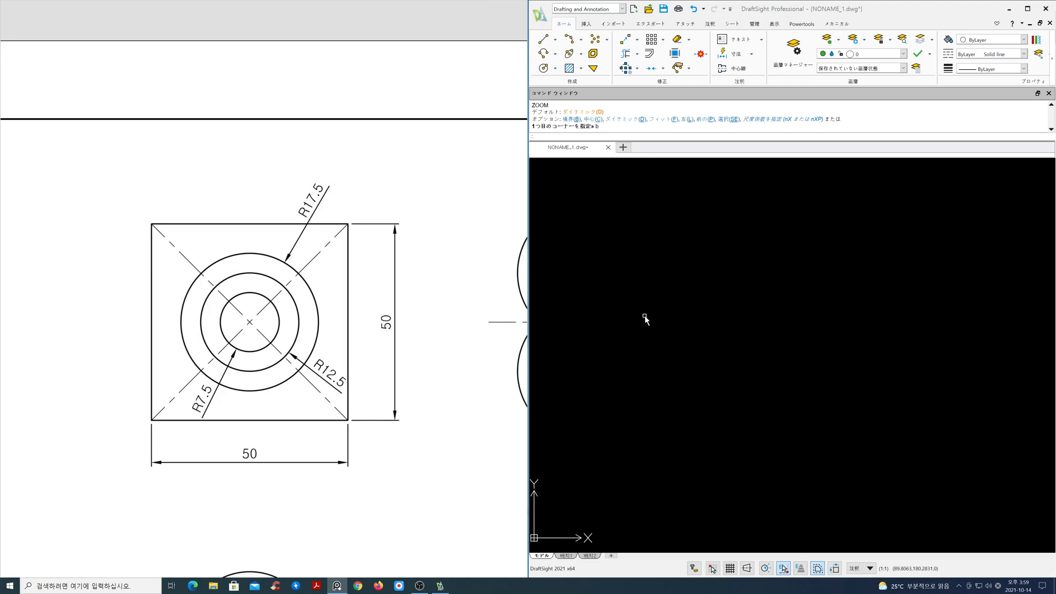
pyautogui.click(645, 315)
pyautogui.press('Escape')
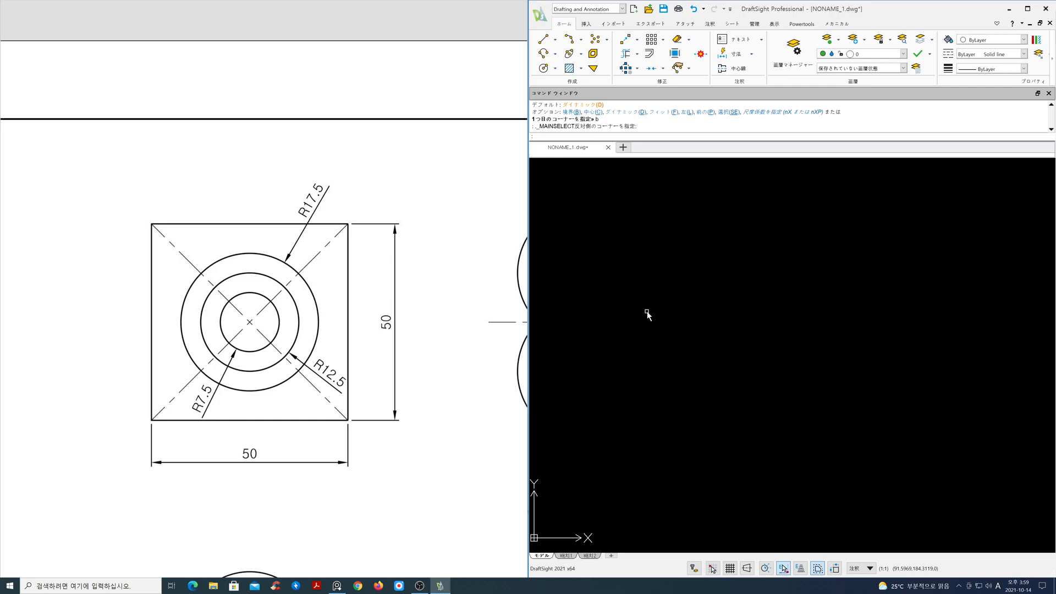
pyautogui.write('rec')
pyautogui.press('Return')
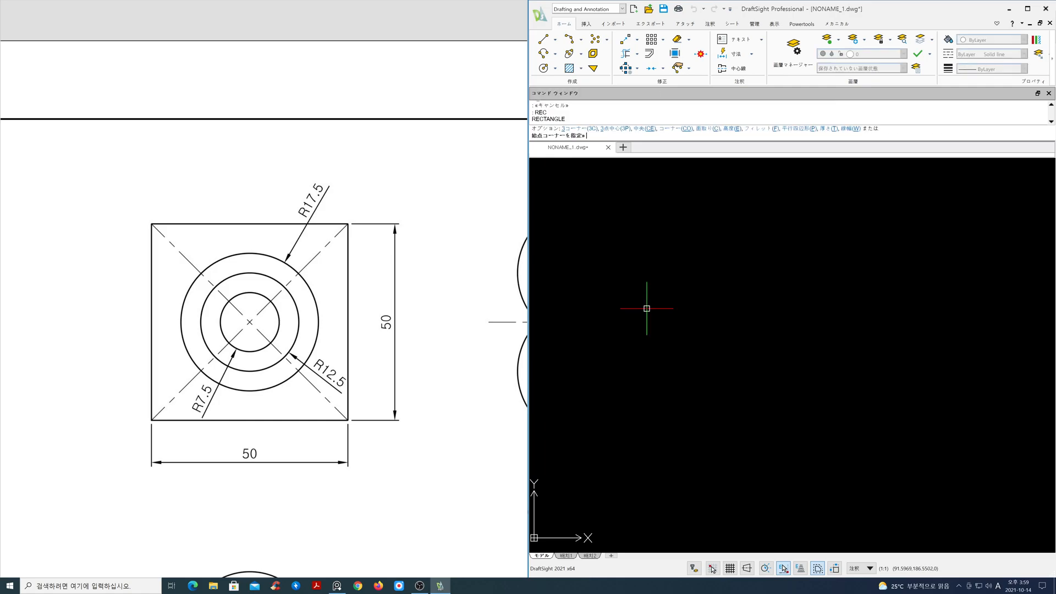
pyautogui.click(623, 323)
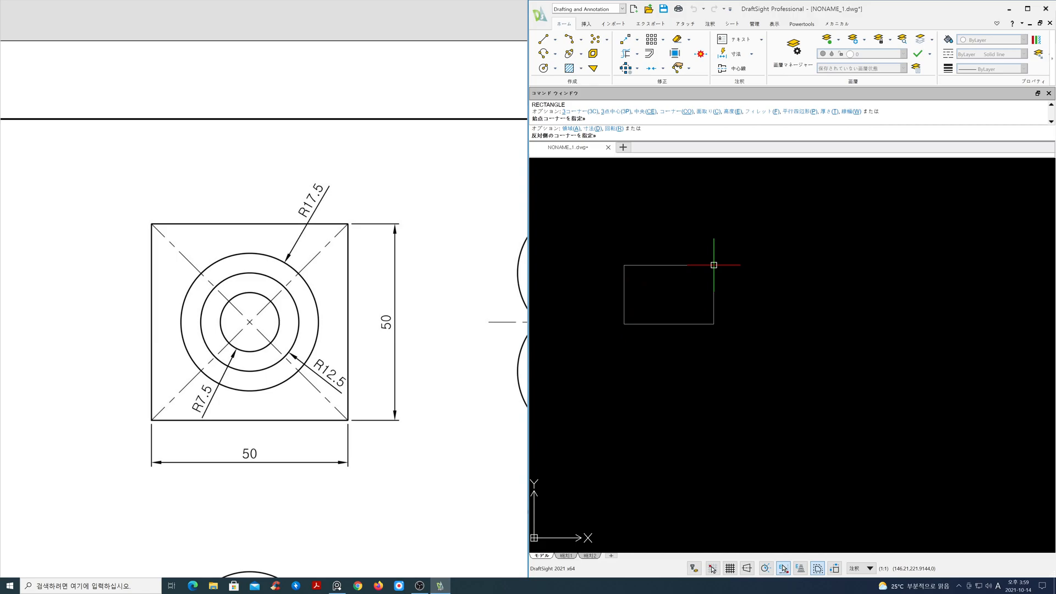
pyautogui.press('Return')
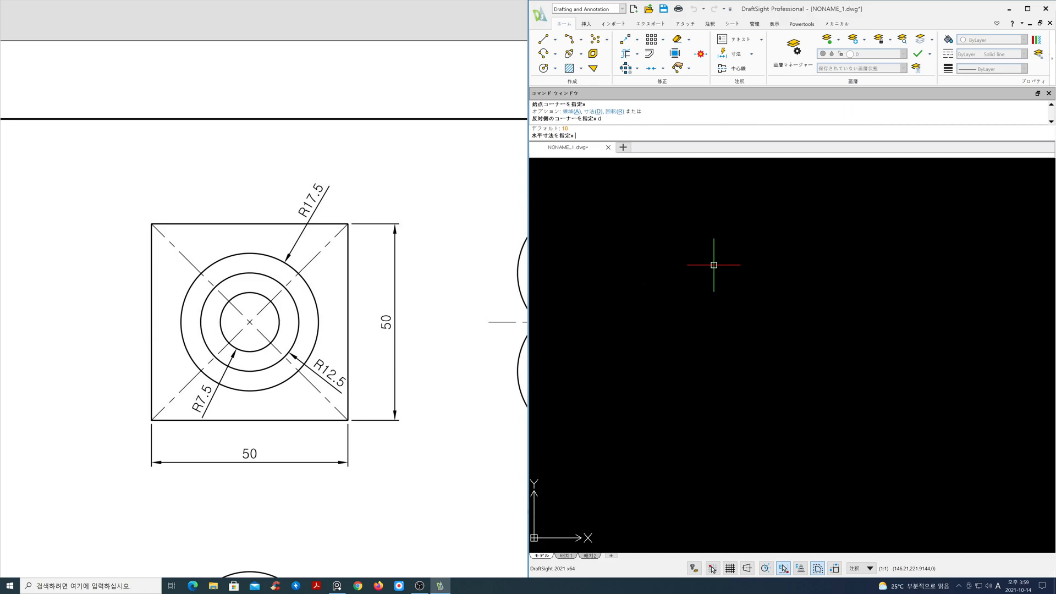
pyautogui.write('5')
pyautogui.press('Return')
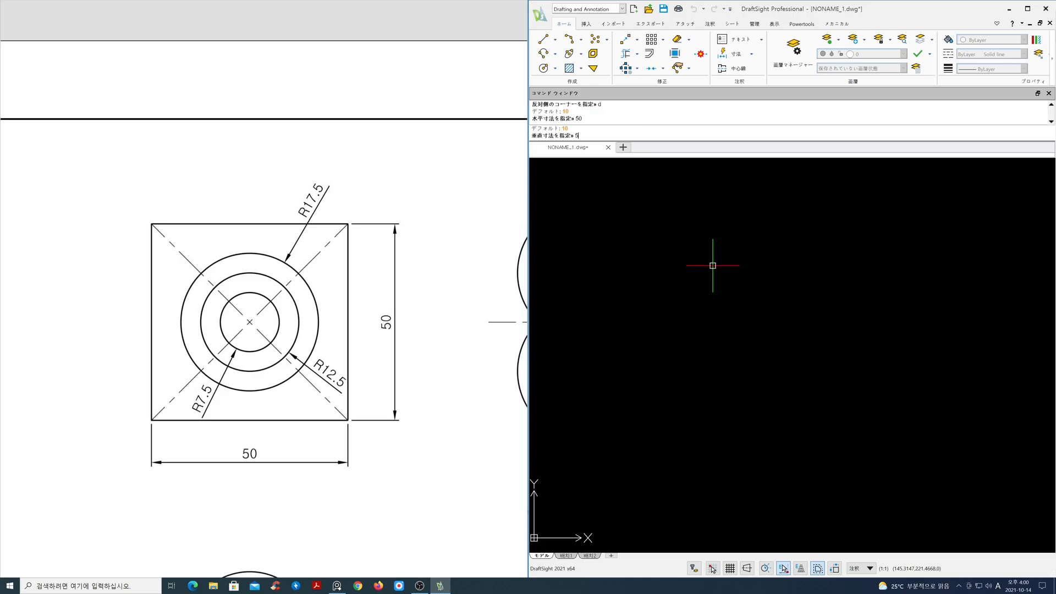
pyautogui.press('Return')
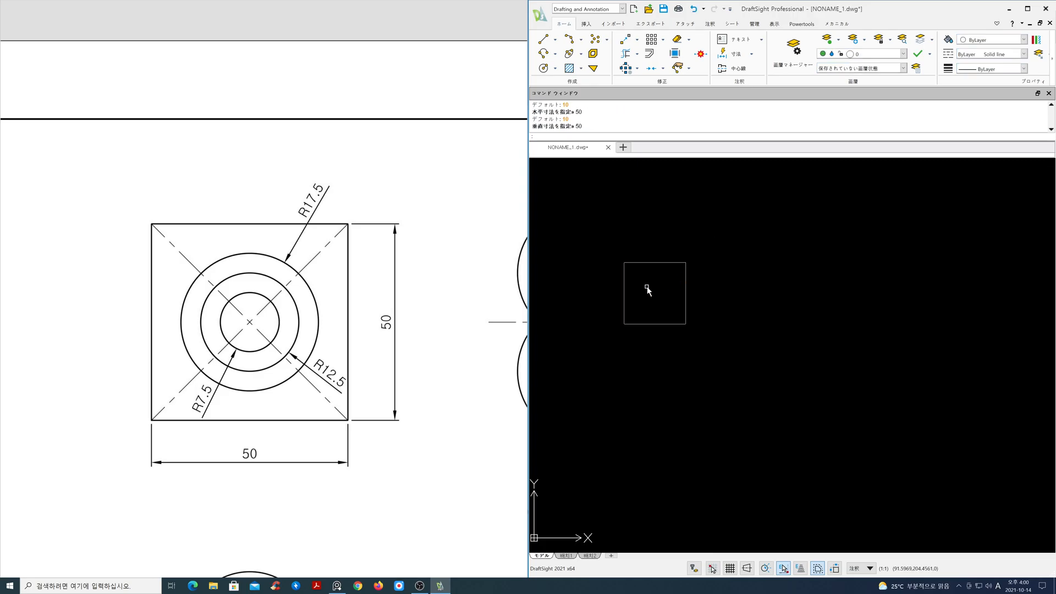
# Select the square and assign it to the ele layer
pyautogui.scroll(4, 647, 288)
pyautogui.moveTo(650, 288); pyautogui.dragTo(787, 332, button='middle')
pyautogui.scroll(1, 787, 332)
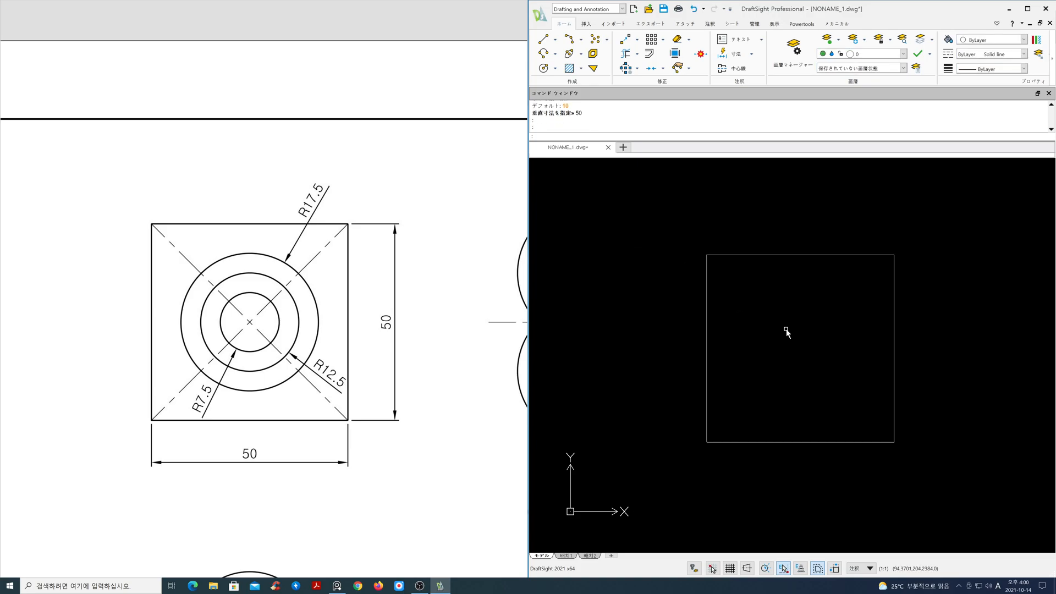
pyautogui.moveTo(338, 342)
pyautogui.mouseDown(button='middle')
pyautogui.moveTo(344, 376)
pyautogui.moveTo(360, 356)
pyautogui.mouseUp(button='middle')
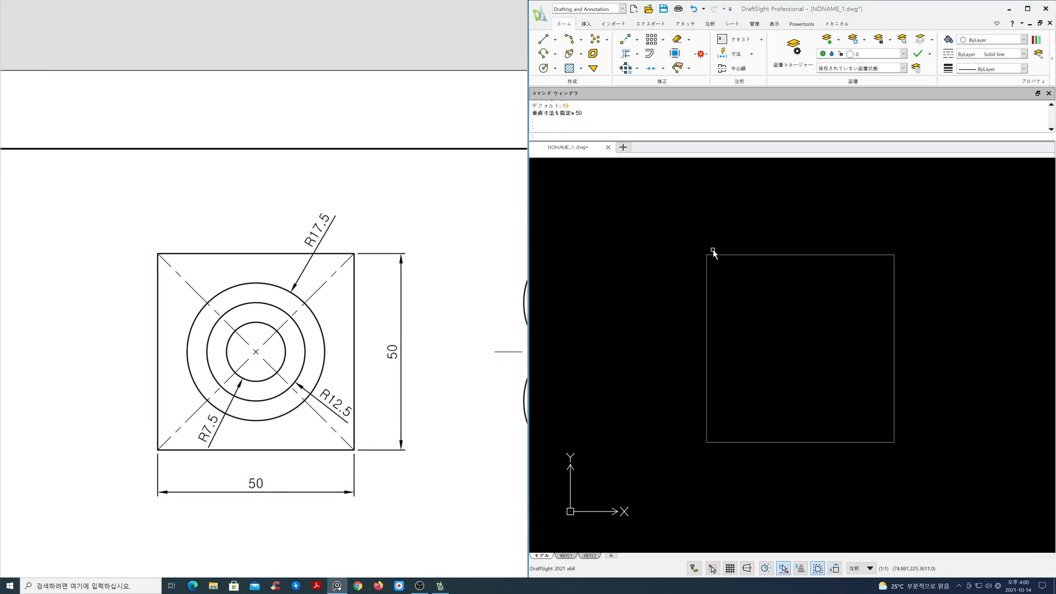
pyautogui.moveTo(913, 298); pyautogui.dragTo(860, 234)
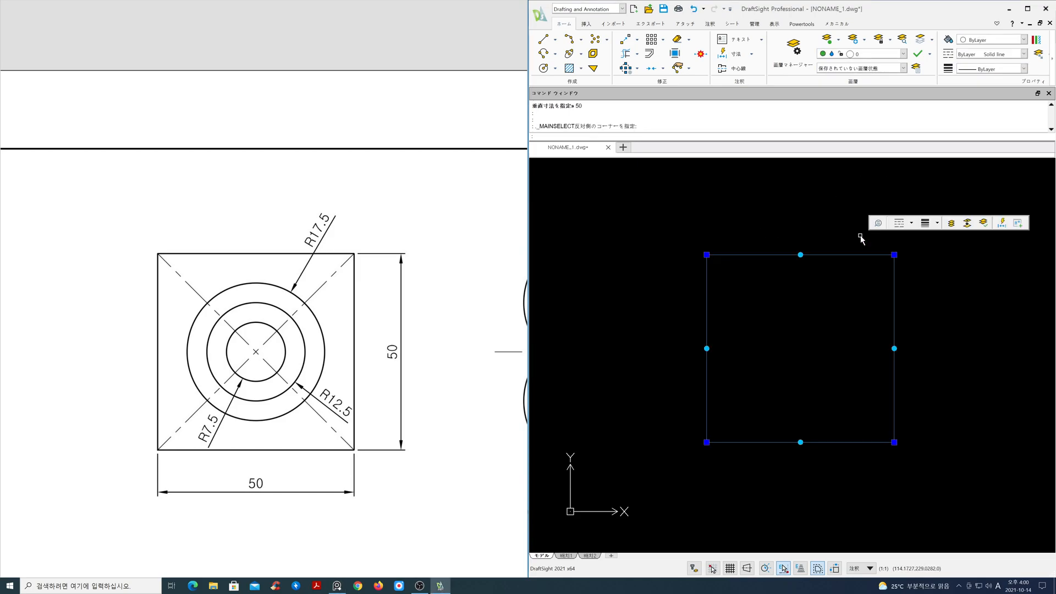
pyautogui.click(903, 53)
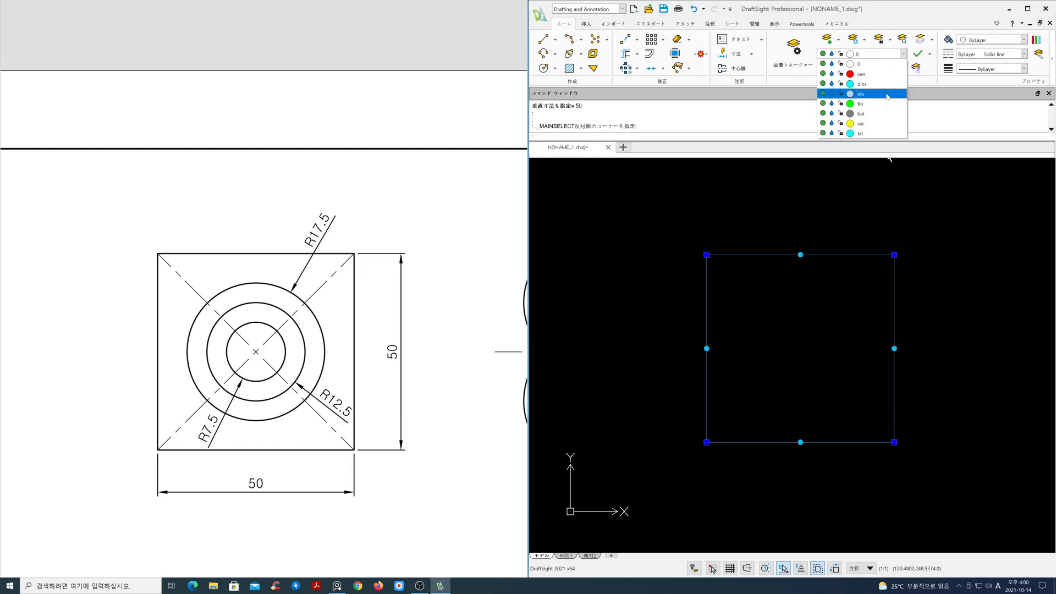
pyautogui.click(896, 94)
pyautogui.press('Escape')
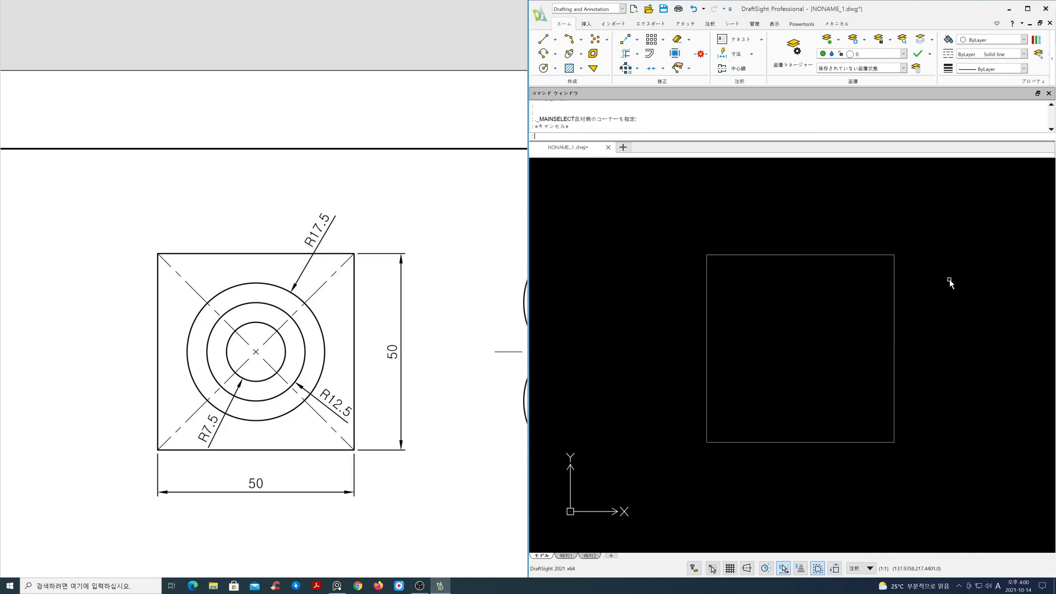
# Make ele the current layer
pyautogui.click(903, 54)
pyautogui.click(886, 94)
pyautogui.press('Escape')
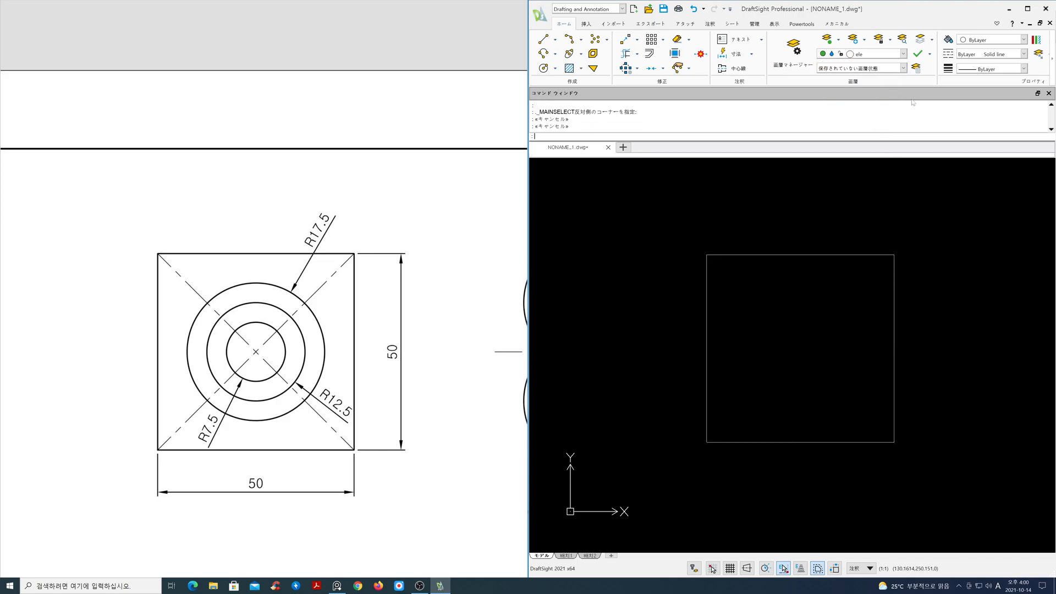
# Make cen the current layer and draw a diagonal line from the square's top-right to bottom-left corner
pyautogui.click(904, 54)
pyautogui.click(897, 99)
pyautogui.write('l')
pyautogui.press('Return')
pyautogui.click(895, 256)
pyautogui.click(740, 439)
pyautogui.press('Return')
pyautogui.press('Return')
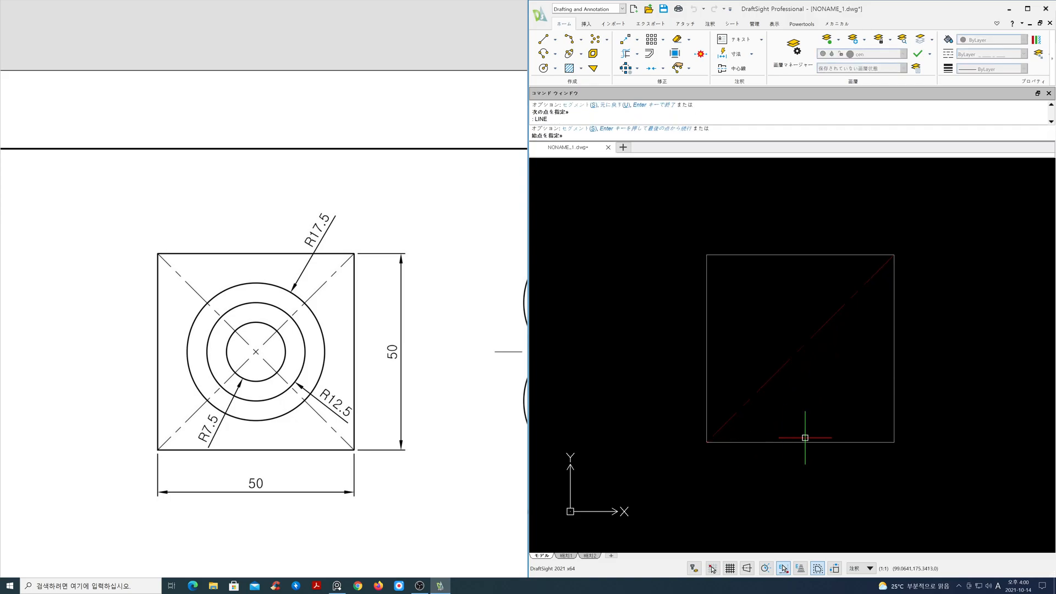
# Draw the second diagonal line from the square's bottom-right to top-left corner
pyautogui.click(861, 444)
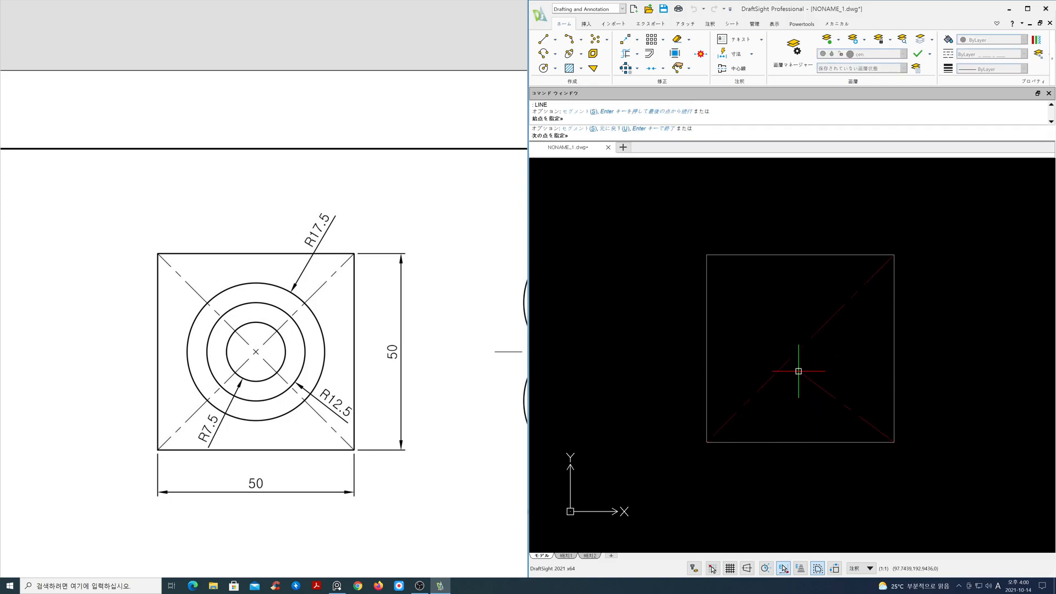
pyautogui.click(731, 255)
pyautogui.press('Return')
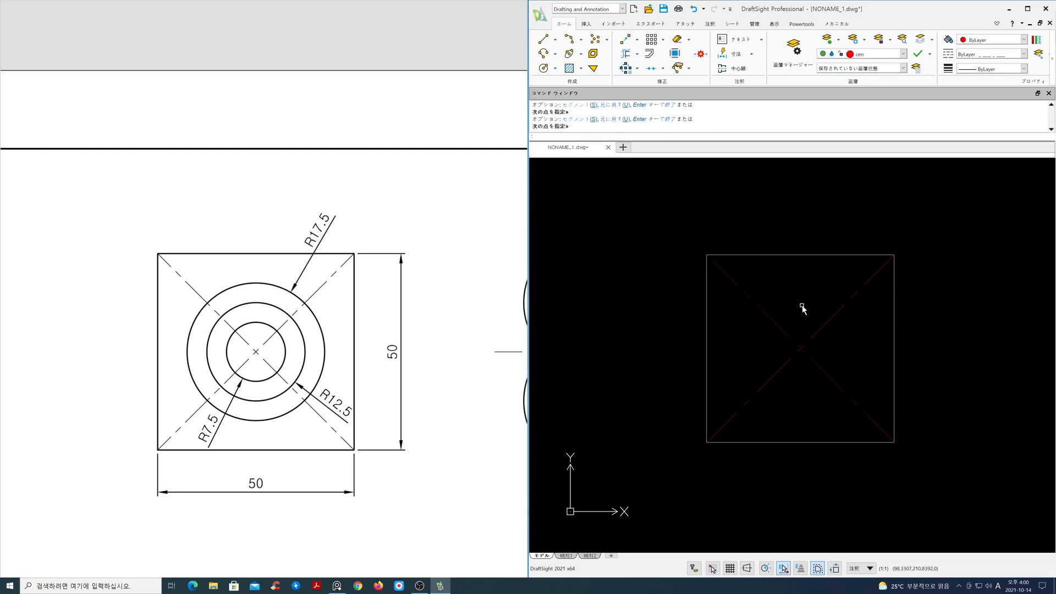
# Toggle the Midpoint entity snap in the snap settings and confirm the options dialog
pyautogui.rightClick(784, 569)
pyautogui.click(795, 537)
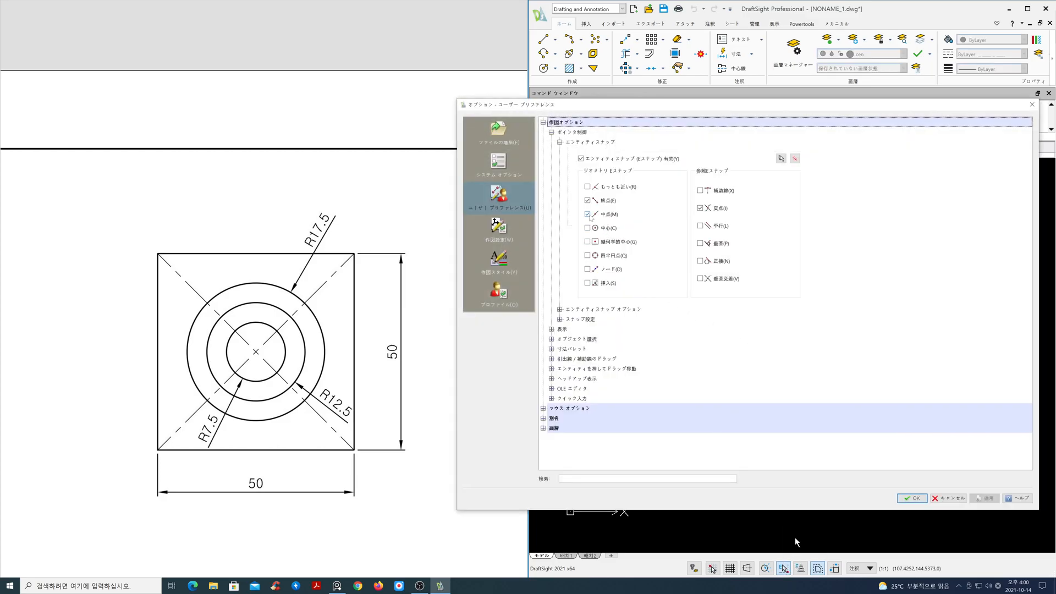
pyautogui.click(588, 214)
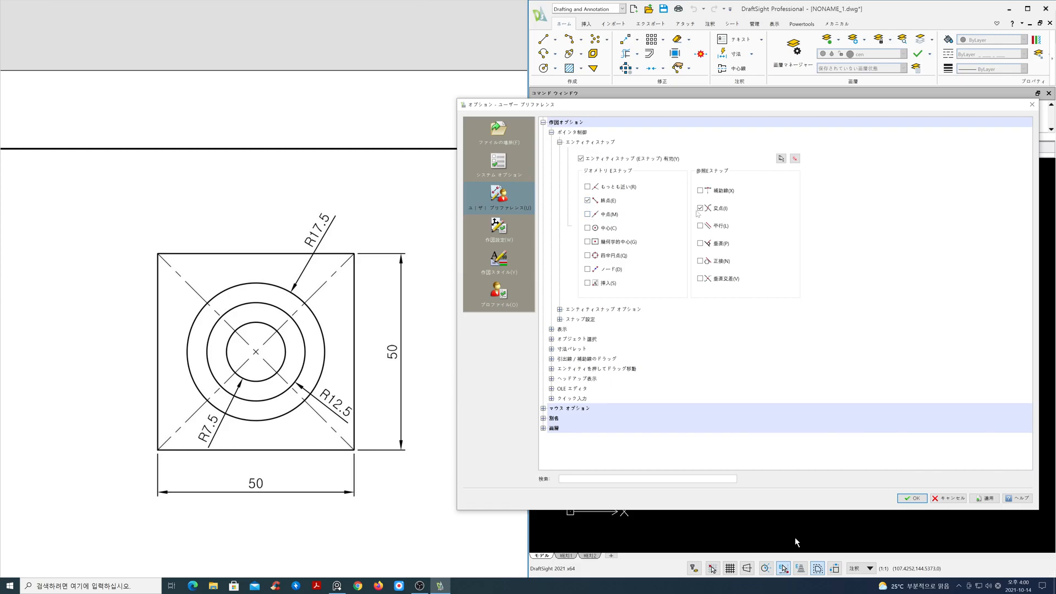
pyautogui.click(913, 498)
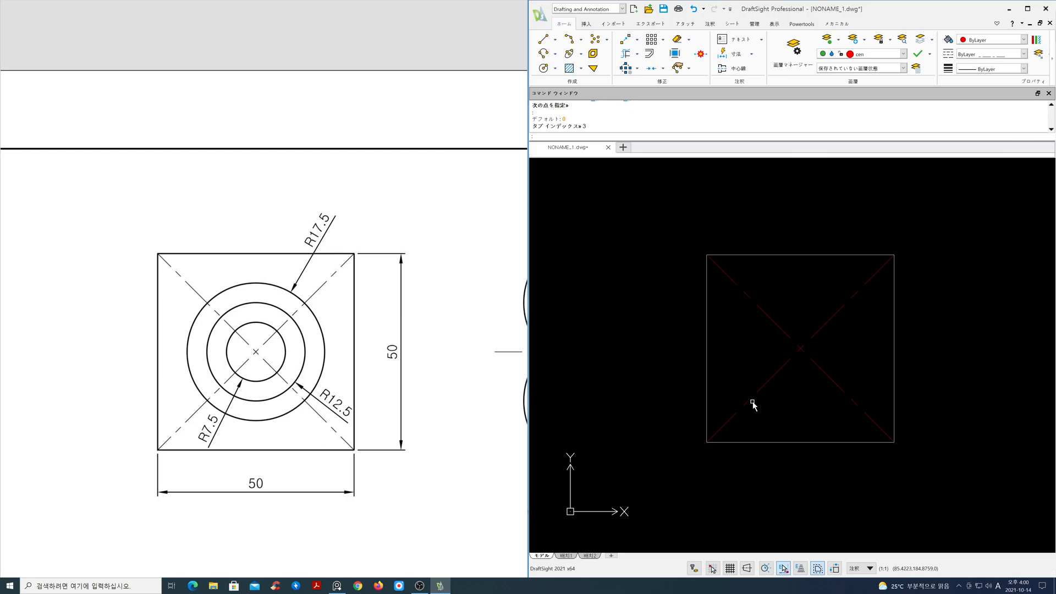
# Make ele the current layer and draw a circle of radius 17.5 centred at the diagonals' intersection
pyautogui.middleClick(784, 407)
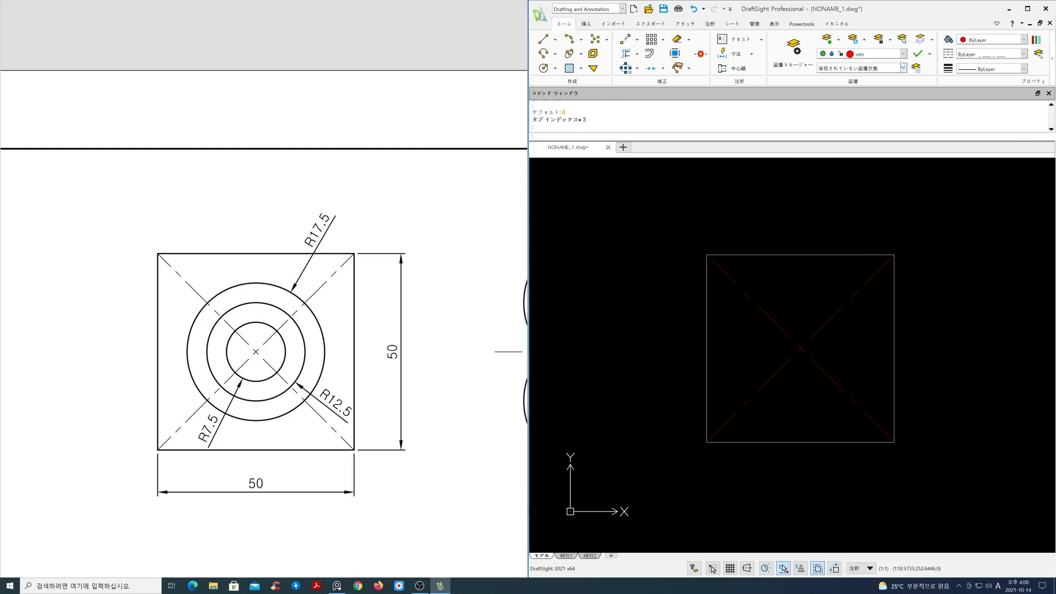
pyautogui.click(903, 53)
pyautogui.click(877, 94)
pyautogui.write('c')
pyautogui.press('Return')
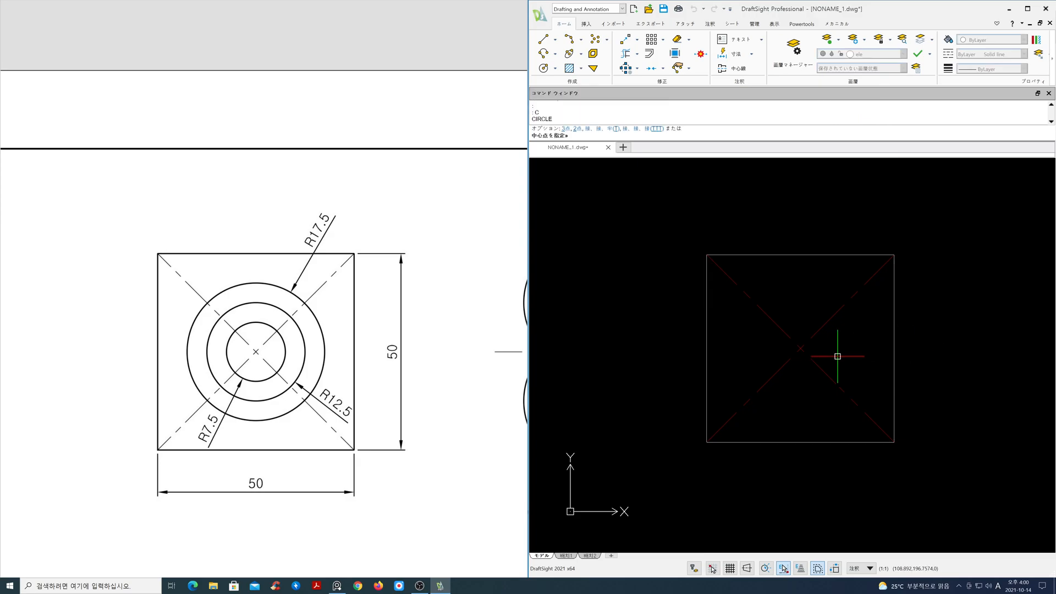
pyautogui.click(800, 348)
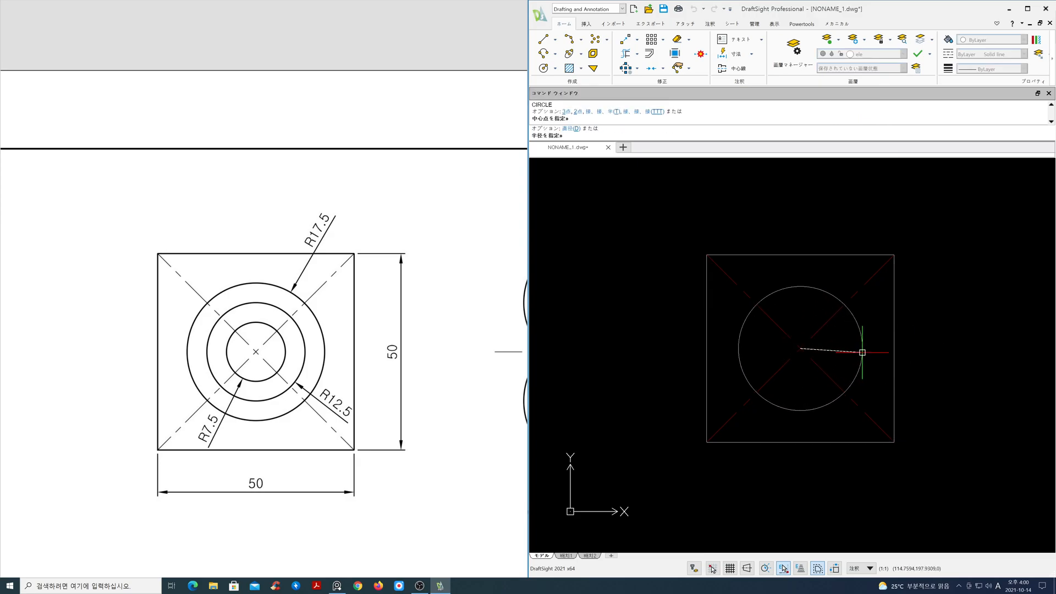
pyautogui.write('17.')
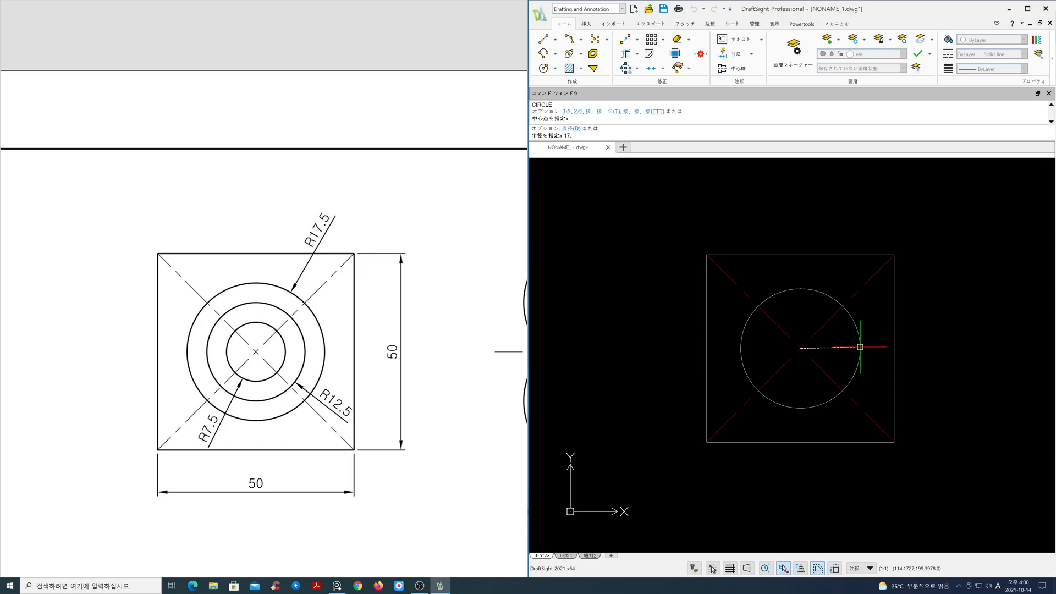
pyautogui.write('5')
pyautogui.press('Return')
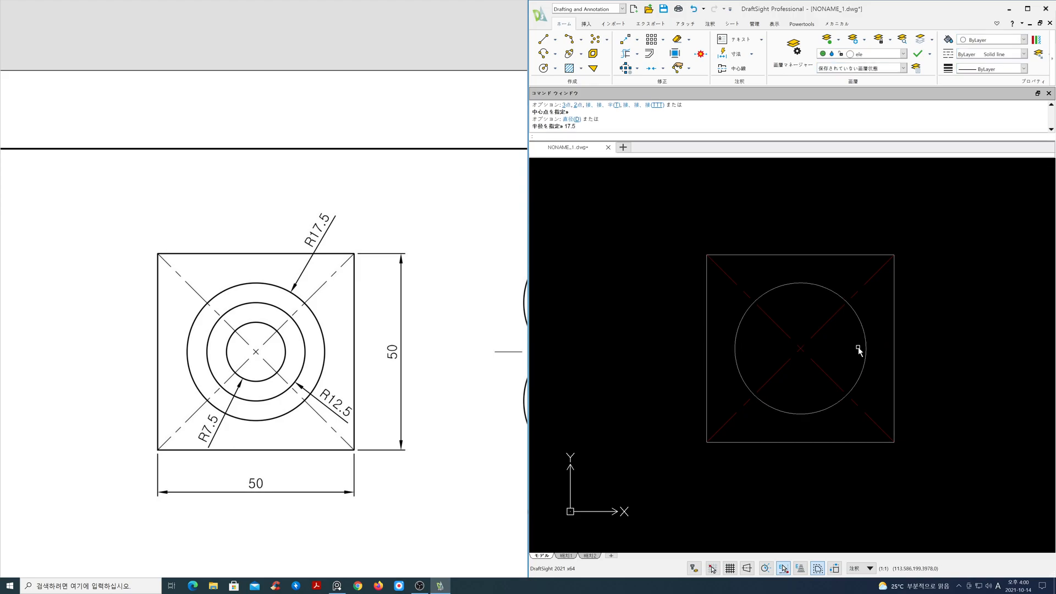
# Draw a concentric circle of radius 12.5 at the same centre
pyautogui.press('Return')
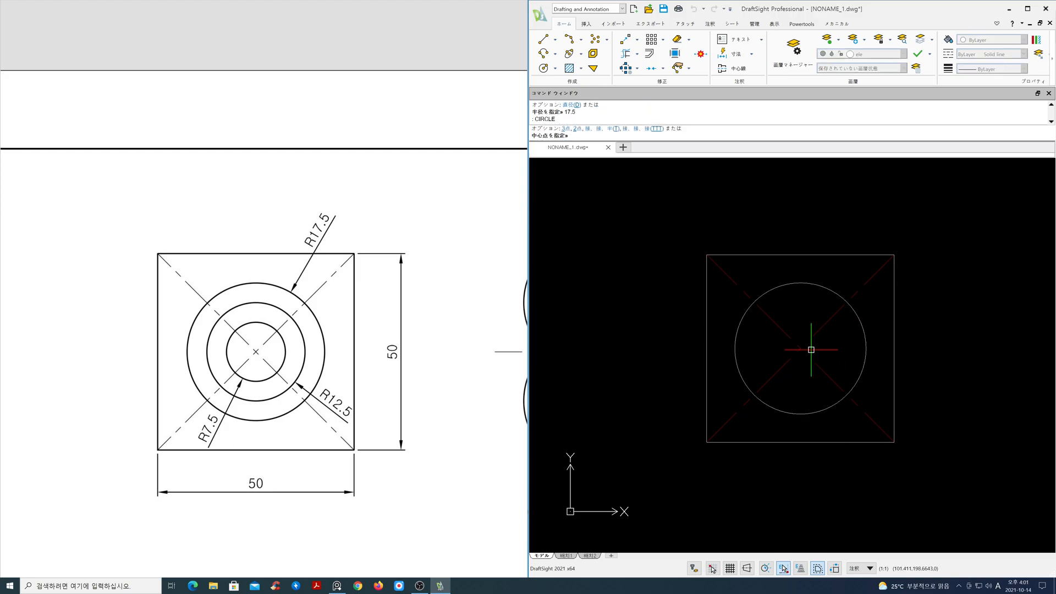
pyautogui.click(800, 349)
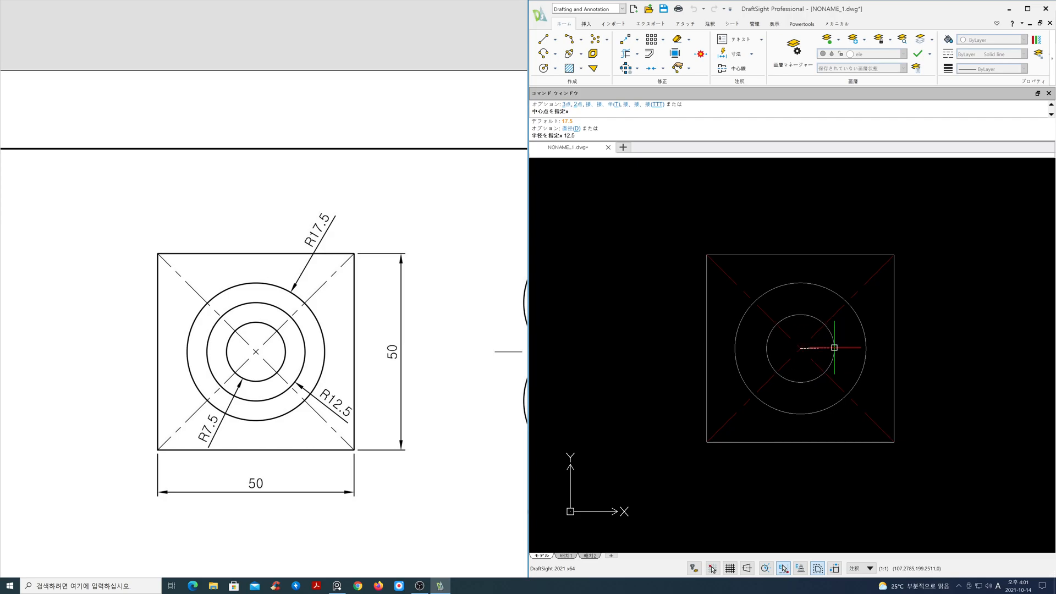
pyautogui.write('12.5')
pyautogui.press('Return')
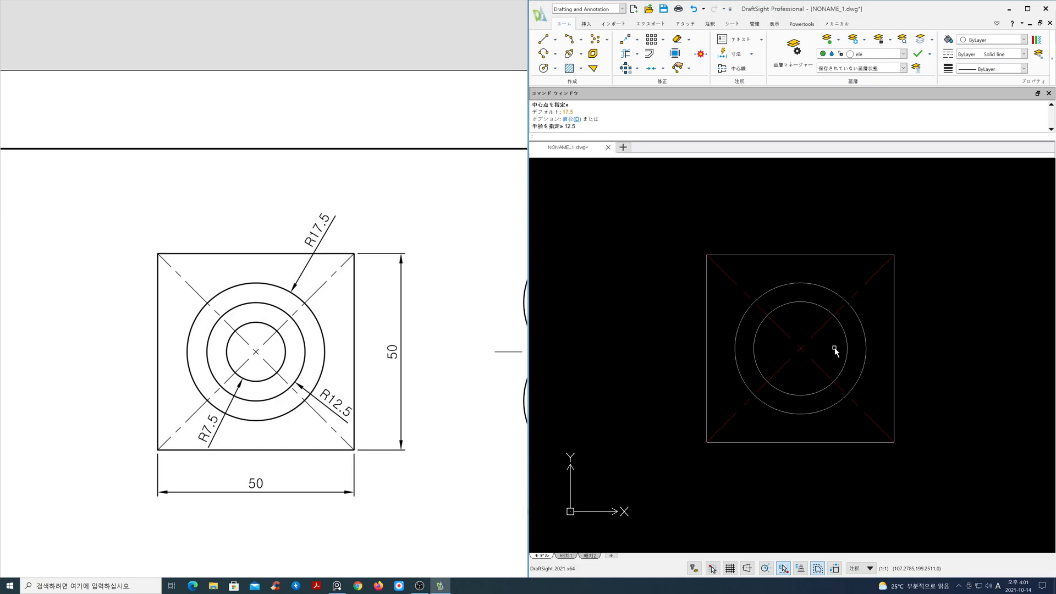
# Draw a concentric circle of radius 7.5 at the same centre
pyautogui.press('Return')
pyautogui.click(801, 348)
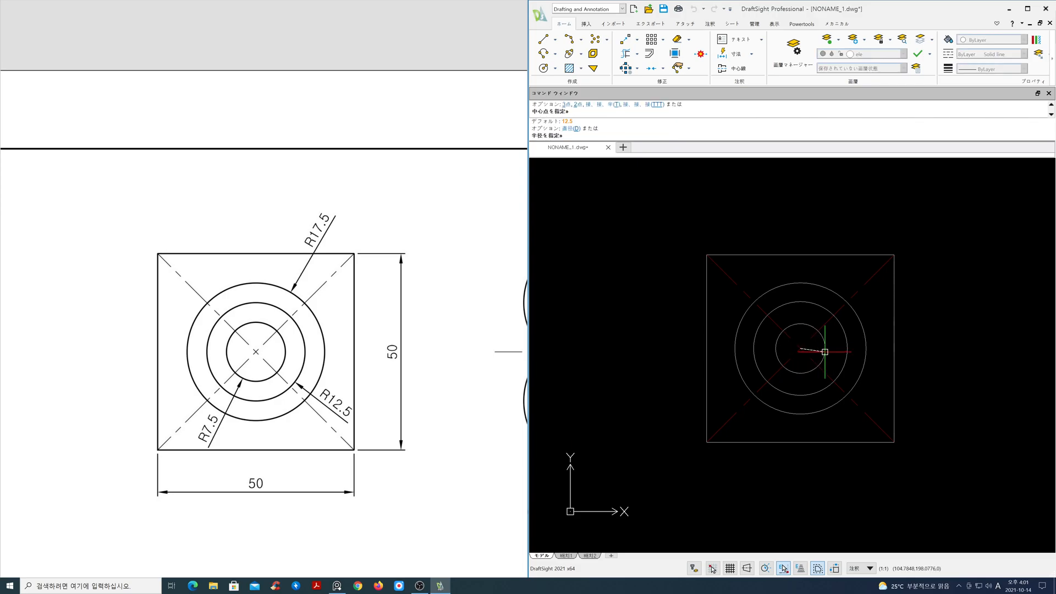
pyautogui.write('7')
pyautogui.press('Return')
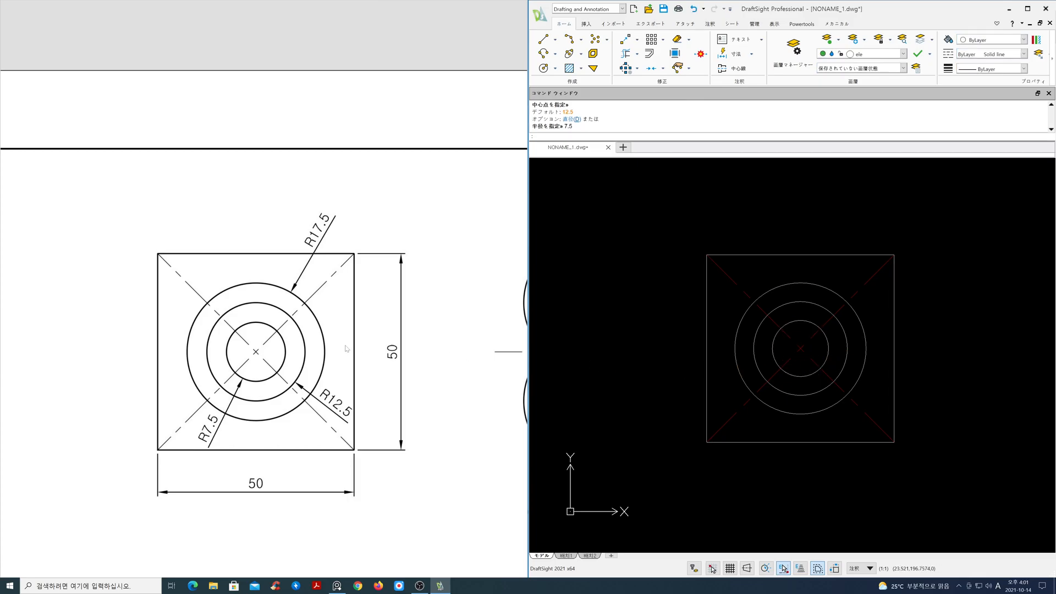
# Make cen the current layer
pyautogui.scroll(-3, 346, 346)
pyautogui.moveTo(448, 357); pyautogui.dragTo(215, 348, button='middle')
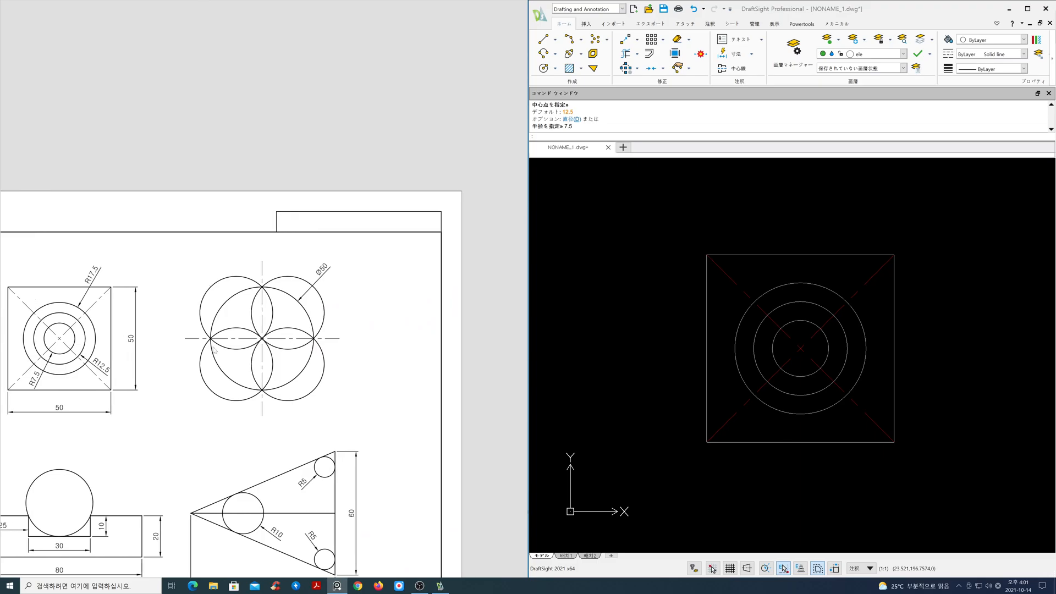
pyautogui.scroll(2, 267, 346)
pyautogui.scroll(1, 266, 346)
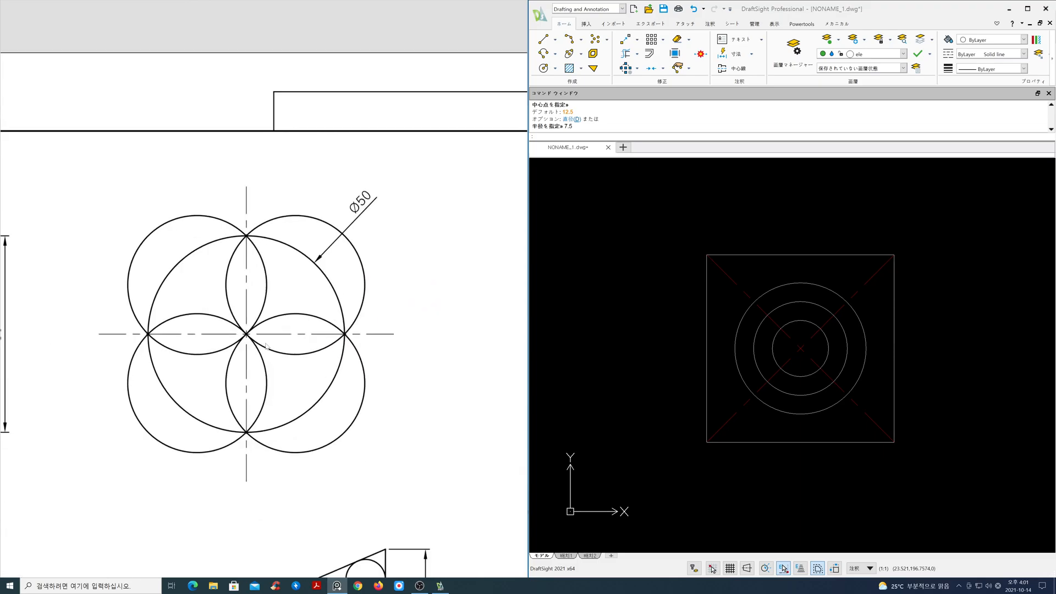
pyautogui.scroll(-2, 839, 352)
pyautogui.moveTo(842, 353); pyautogui.dragTo(705, 287, button='middle')
pyautogui.scroll(-1, 762, 349)
pyautogui.scroll(-1, 762, 347)
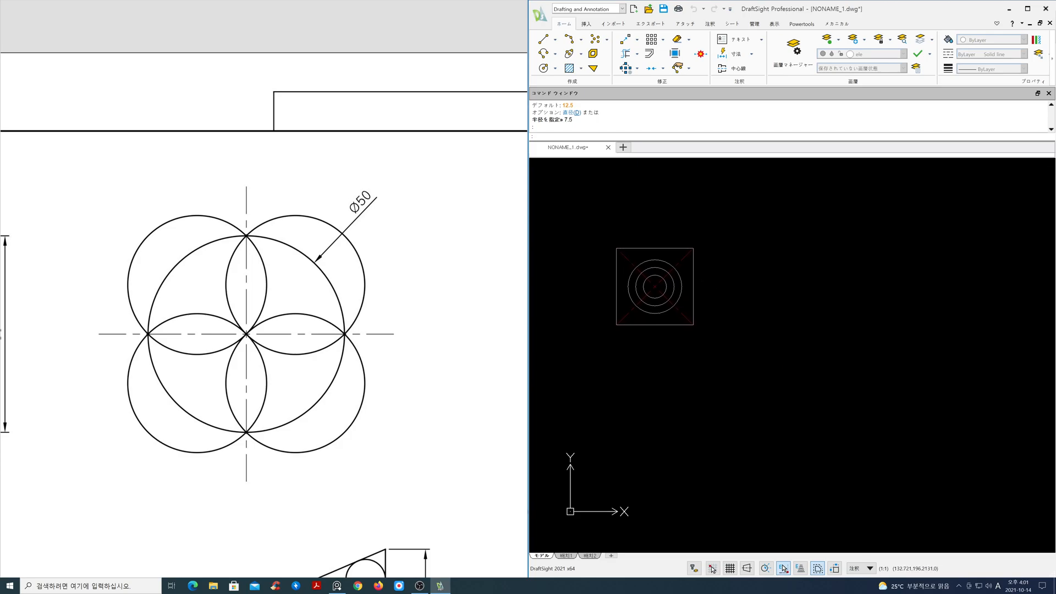
pyautogui.click(903, 54)
pyautogui.click(884, 93)
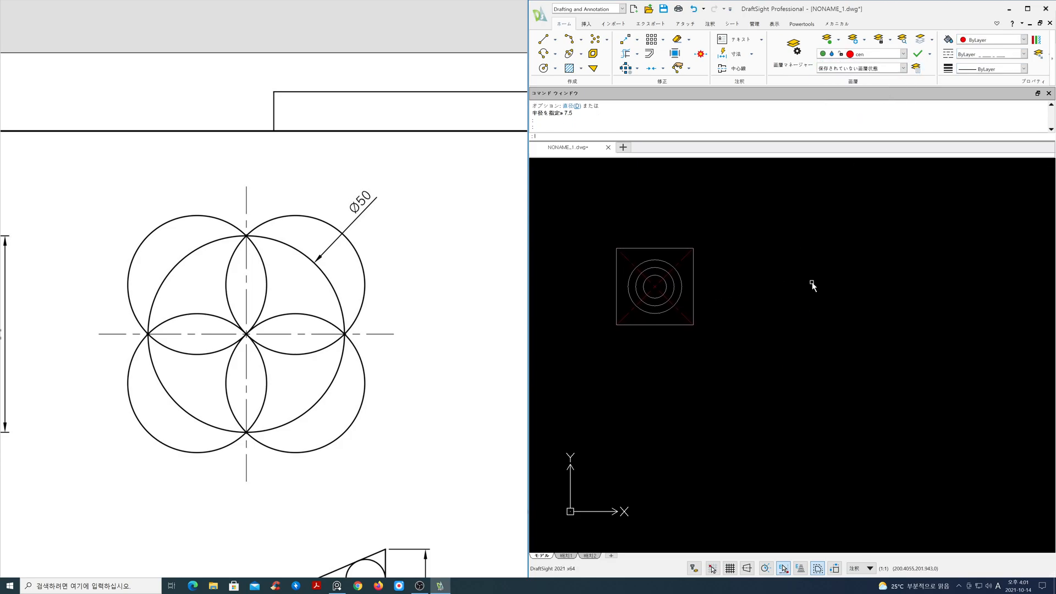
# Draw a horizontal centre line in the empty area to the right of the square
pyautogui.write('l')
pyautogui.press('Return')
pyautogui.click(794, 293)
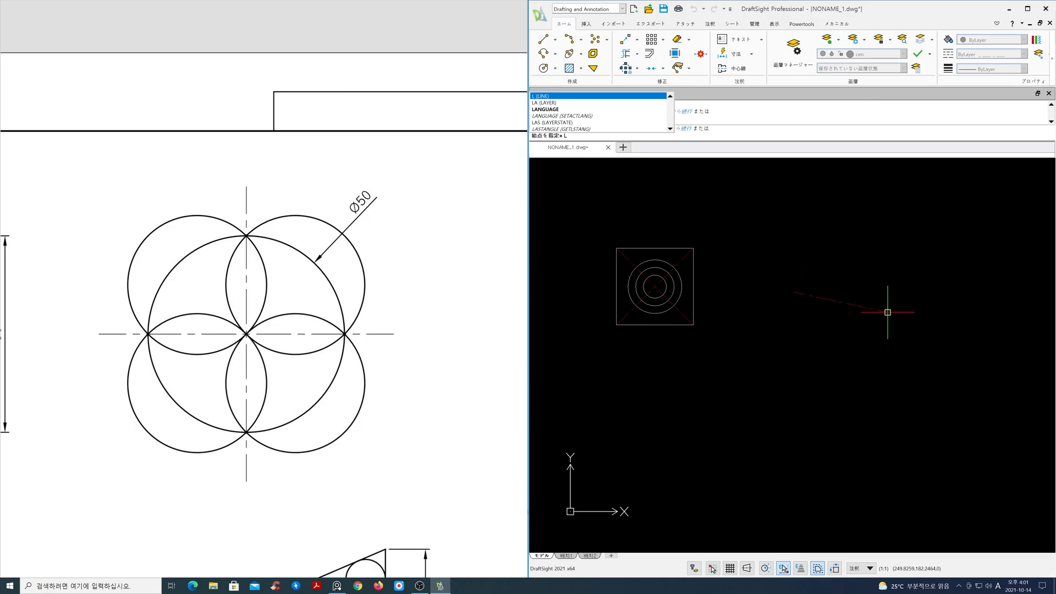
pyautogui.click(938, 291)
pyautogui.press('Return')
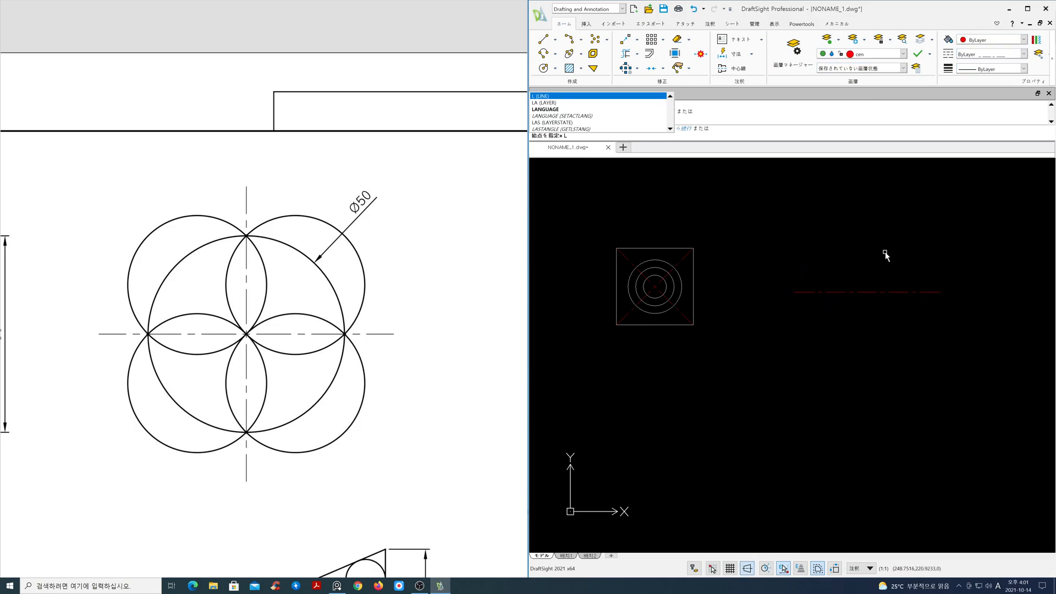
pyautogui.write('l')
pyautogui.press('Return')
# Draw a vertical centre line crossing the middle of the horizontal centre line
pyautogui.press('Return')
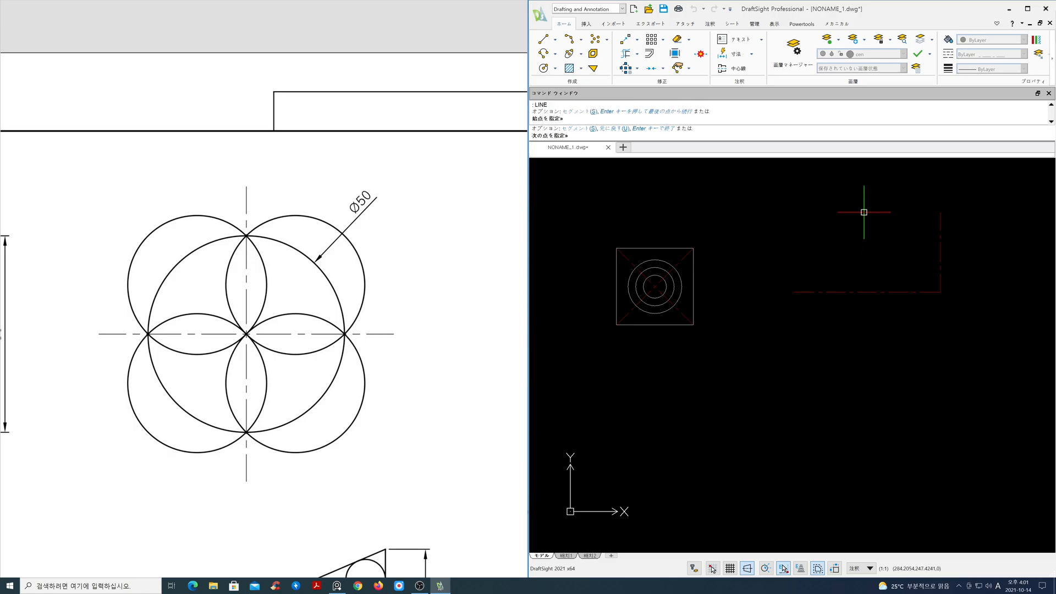
pyautogui.press('Escape')
pyautogui.press('Return')
pyautogui.click(867, 212)
pyautogui.click(882, 359)
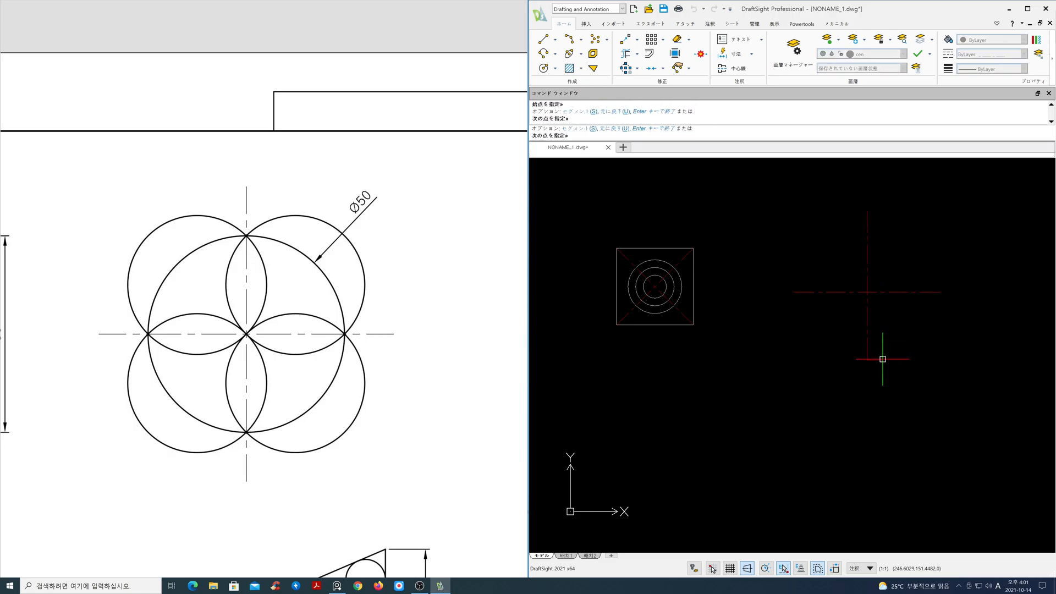
pyautogui.press('Return')
# Make ele the current layer
pyautogui.moveTo(878, 305)
pyautogui.mouseDown(button='middle')
pyautogui.moveTo(830, 359)
pyautogui.moveTo(823, 351)
pyautogui.mouseUp(button='middle')
pyautogui.scroll(2, 826, 343)
pyautogui.press('Escape')
pyautogui.moveTo(172, 308); pyautogui.dragTo(179, 348, button='middle')
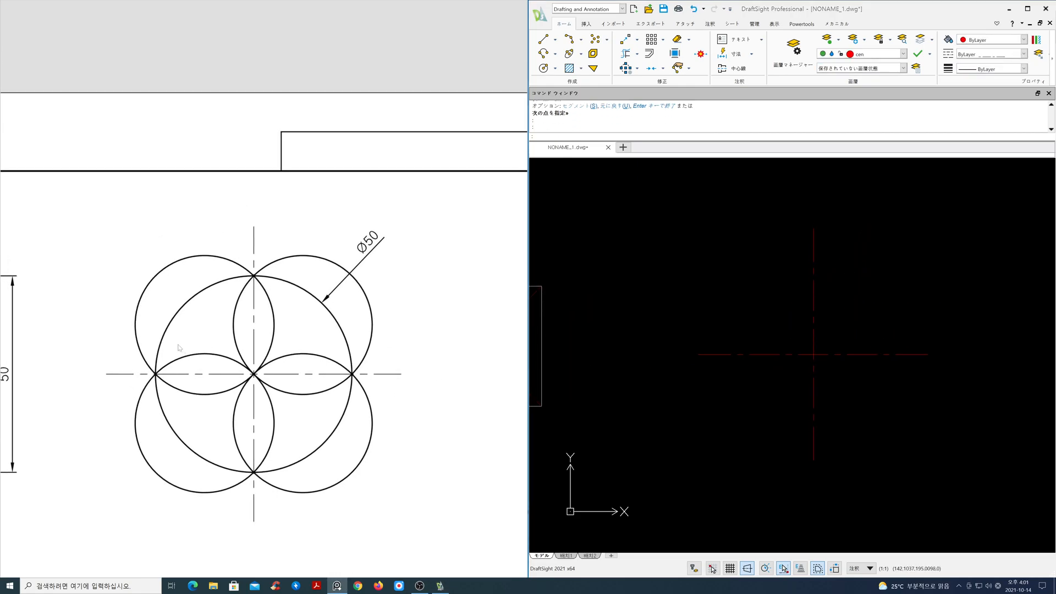
pyautogui.scroll(-1, 179, 348)
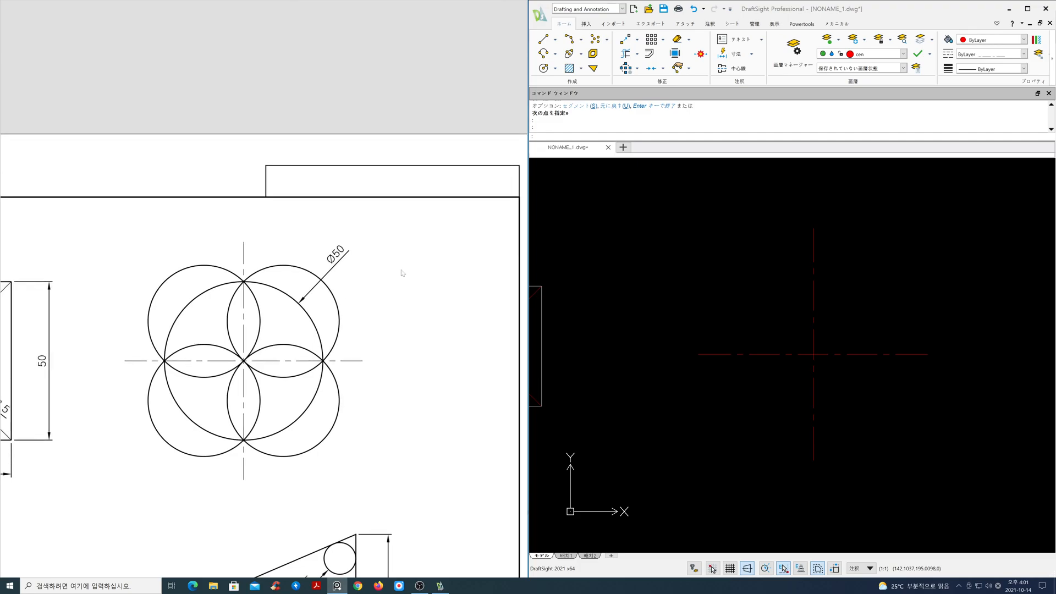
pyautogui.click(903, 55)
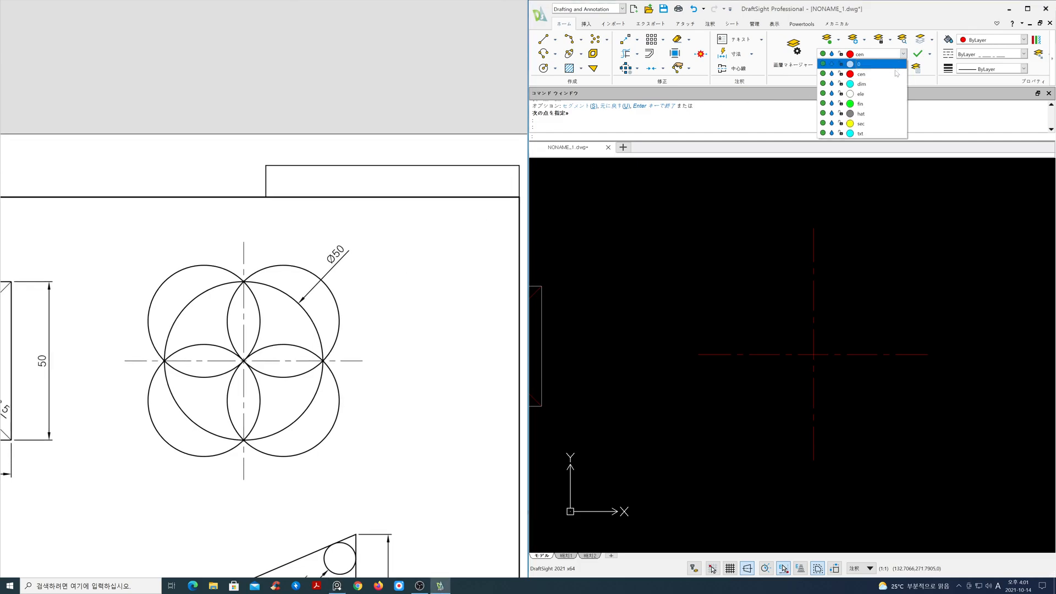
pyautogui.click(859, 92)
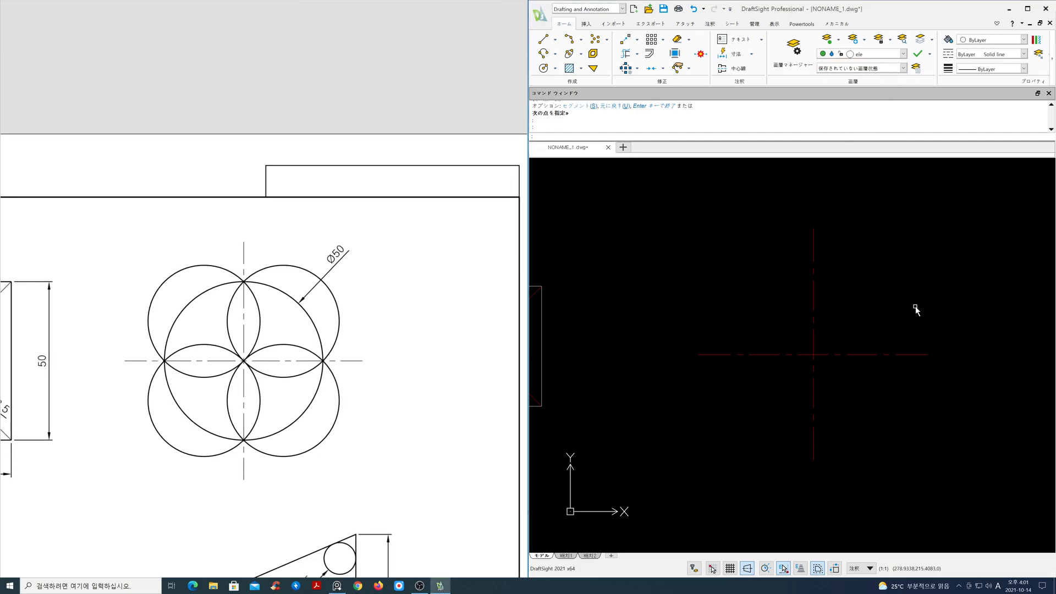
# Draw a circle of diameter 50 centred at the intersection of the two centre lines
pyautogui.write('c')
pyautogui.press('Return')
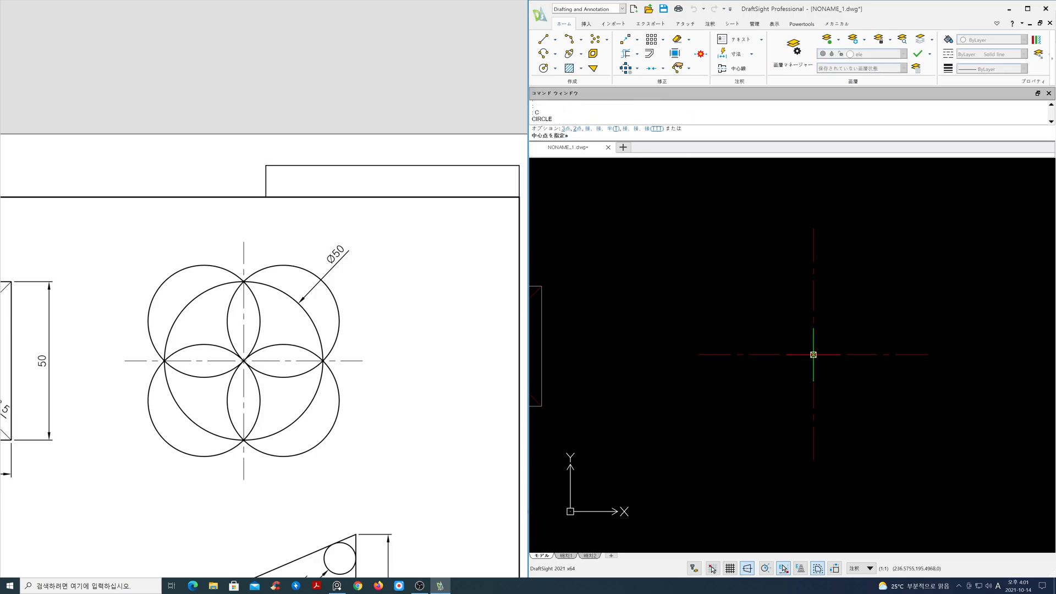
pyautogui.click(814, 355)
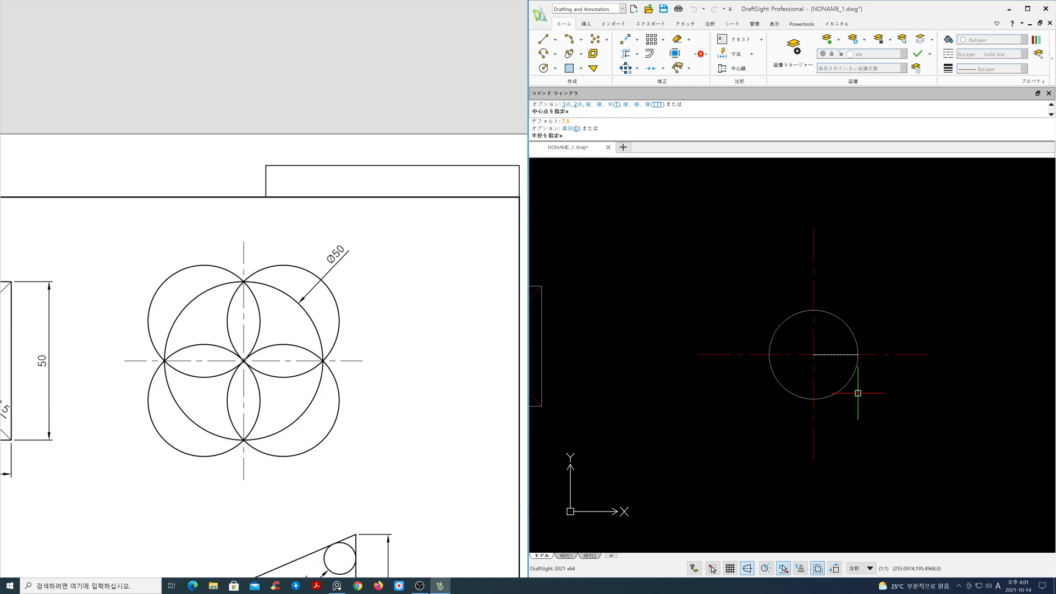
pyautogui.write('d')
pyautogui.press('Return')
pyautogui.write('50')
pyautogui.press('Return')
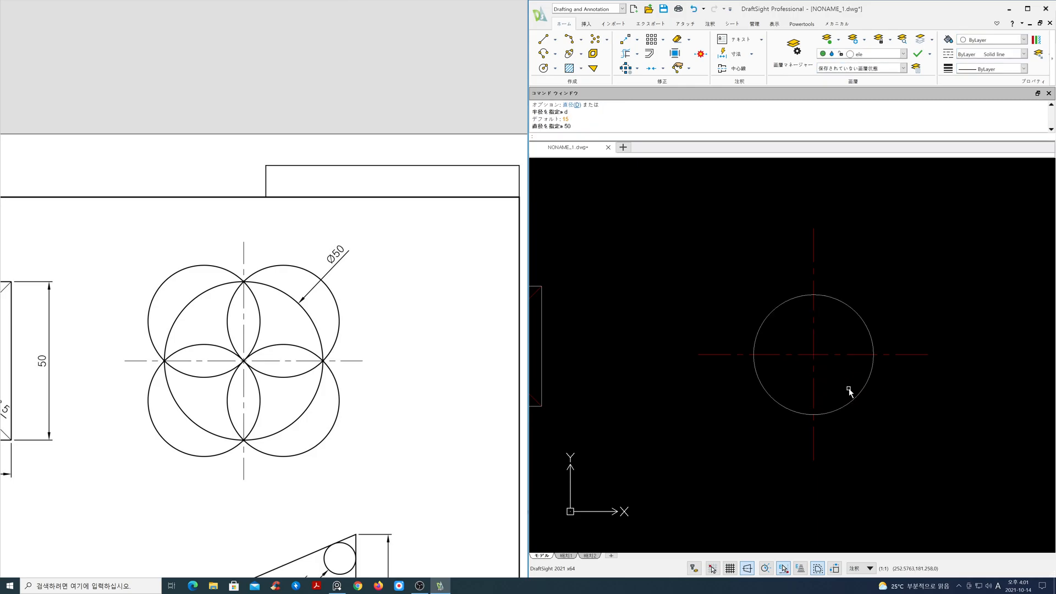
# Draw two-point circles between the big circle's top and right quadrants, and between its right and bottom quadrants
pyautogui.scroll(1, 821, 355)
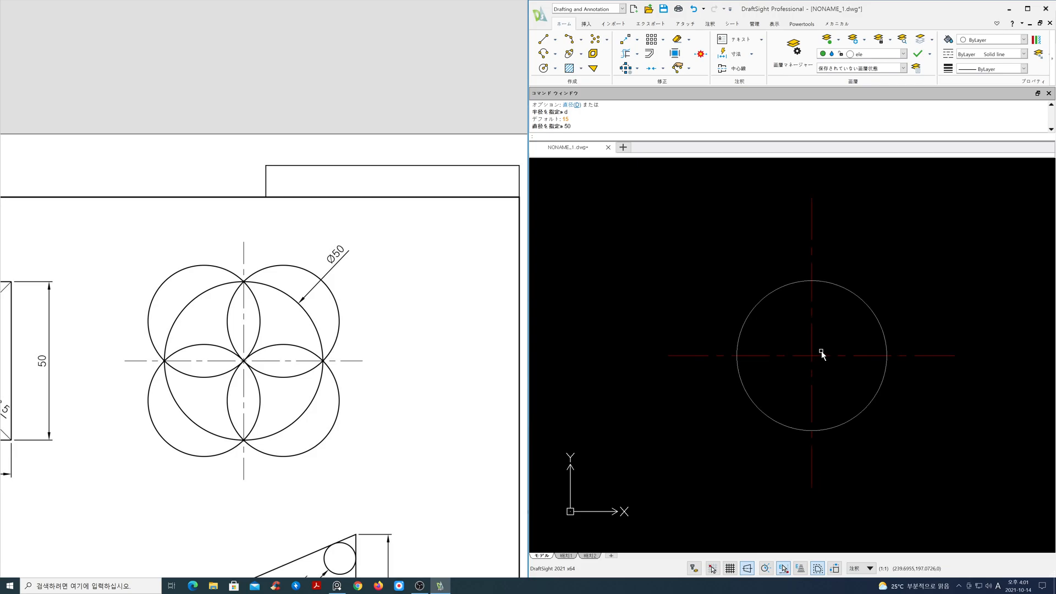
pyautogui.write('c')
pyautogui.press('Return')
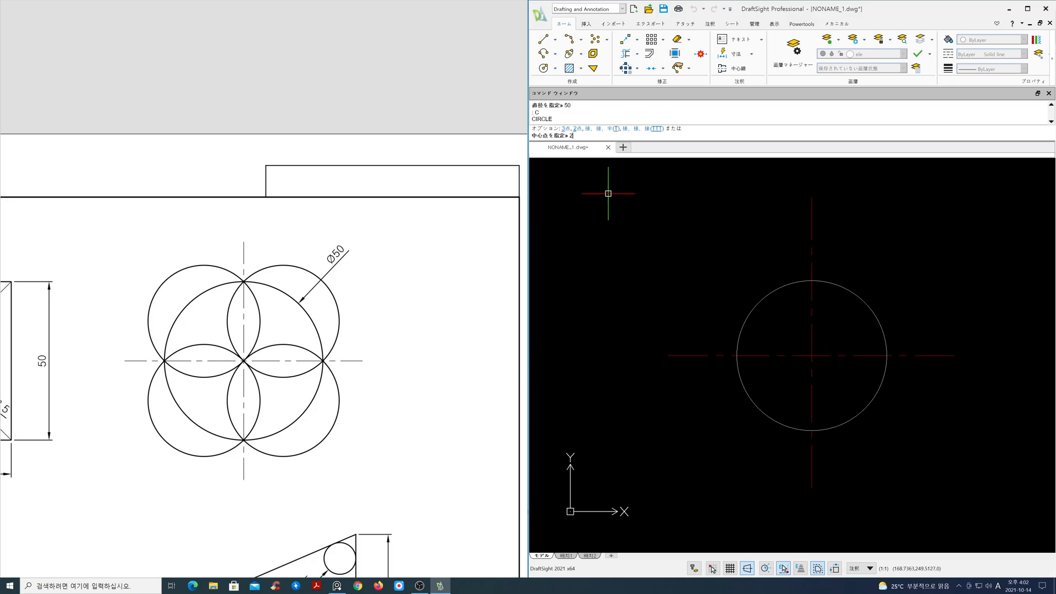
pyautogui.press('Return')
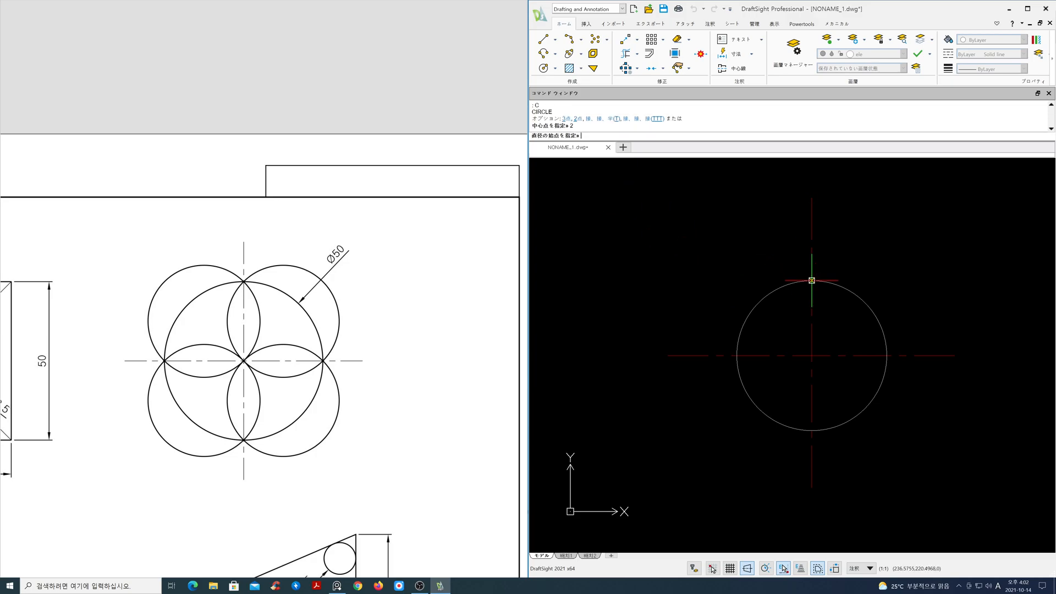
pyautogui.click(812, 281)
pyautogui.click(887, 356)
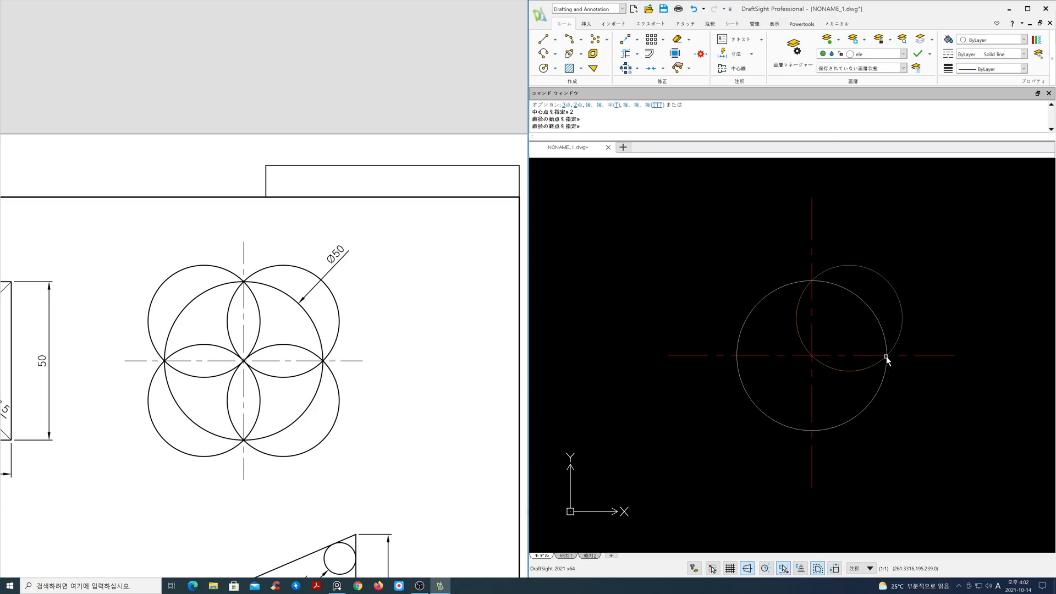
pyautogui.press('Return')
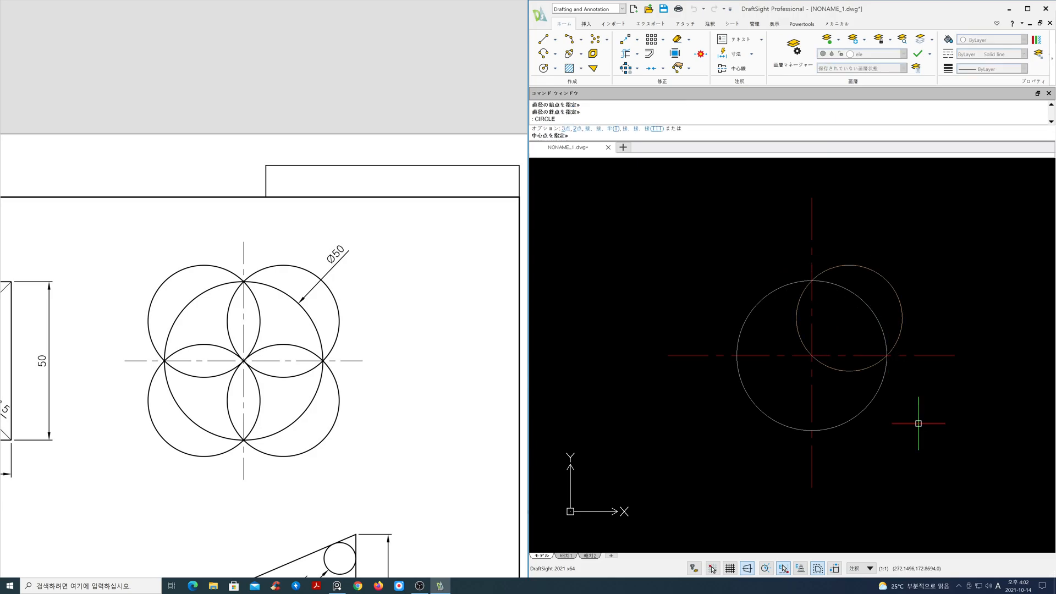
pyautogui.press('F8')
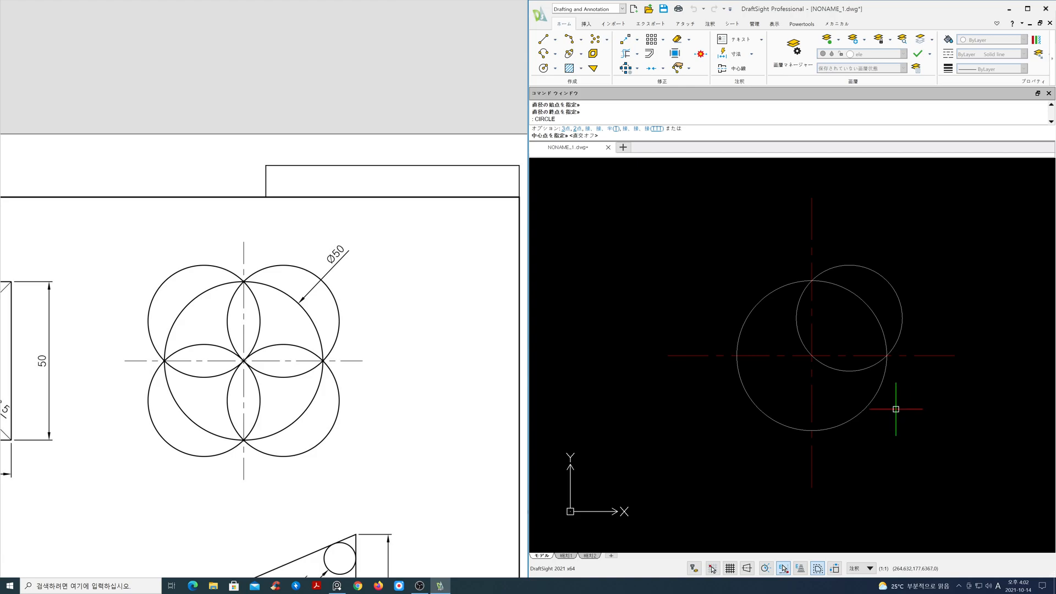
pyautogui.press('Return')
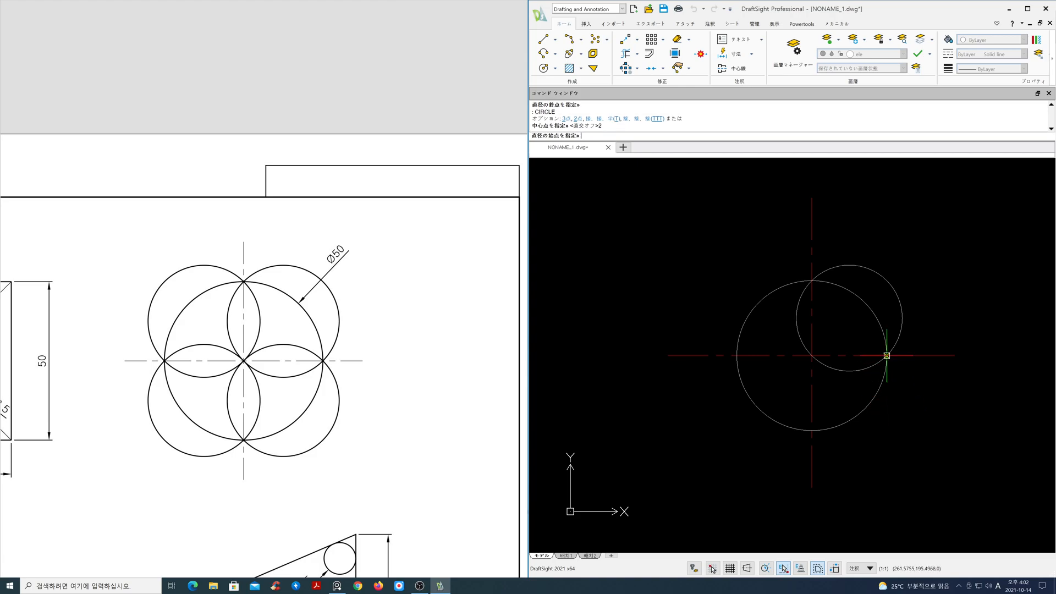
pyautogui.click(886, 355)
pyautogui.click(812, 431)
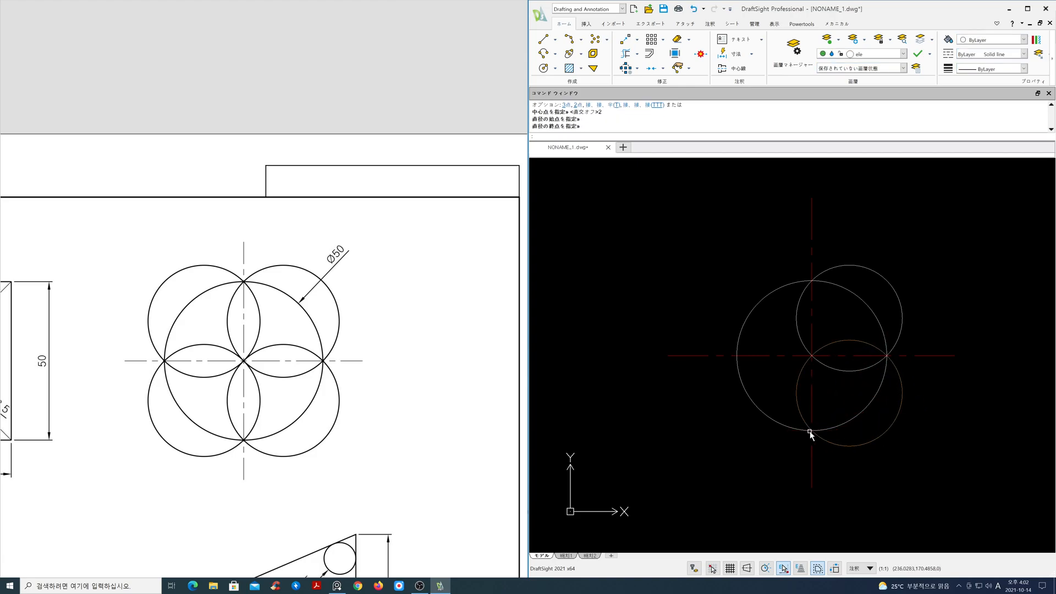
# Draw two-point circles between the big circle's bottom and left quadrants, and between its left and top quadrants
pyautogui.press('Return')
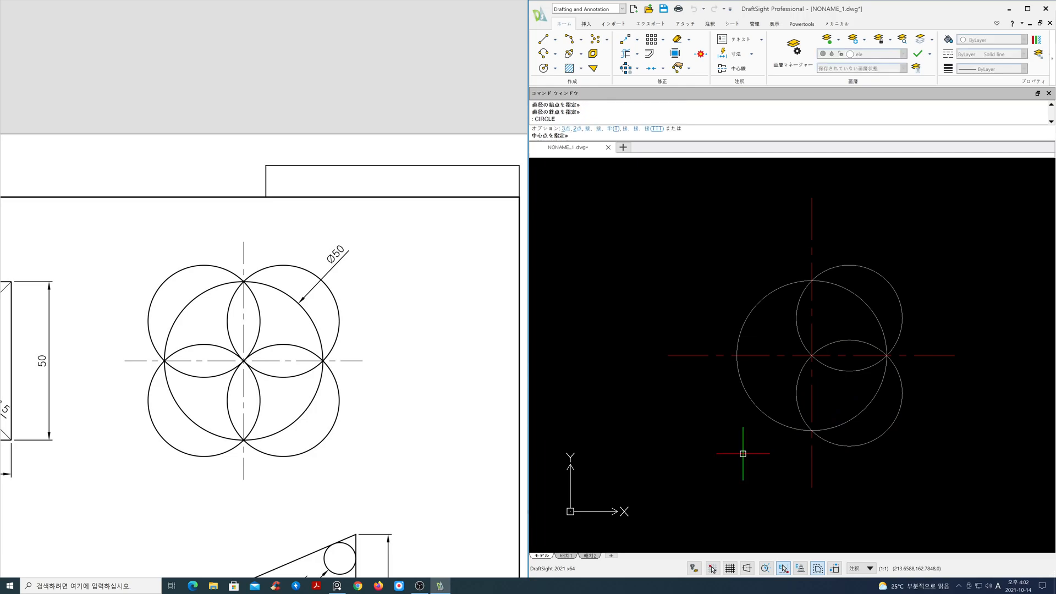
pyautogui.press('Return')
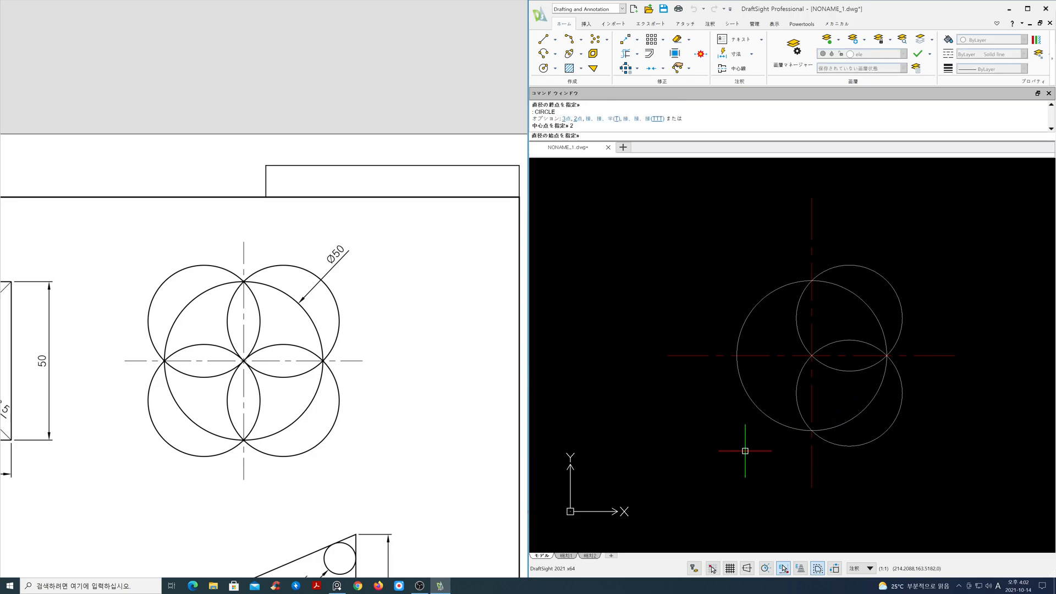
pyautogui.click(812, 431)
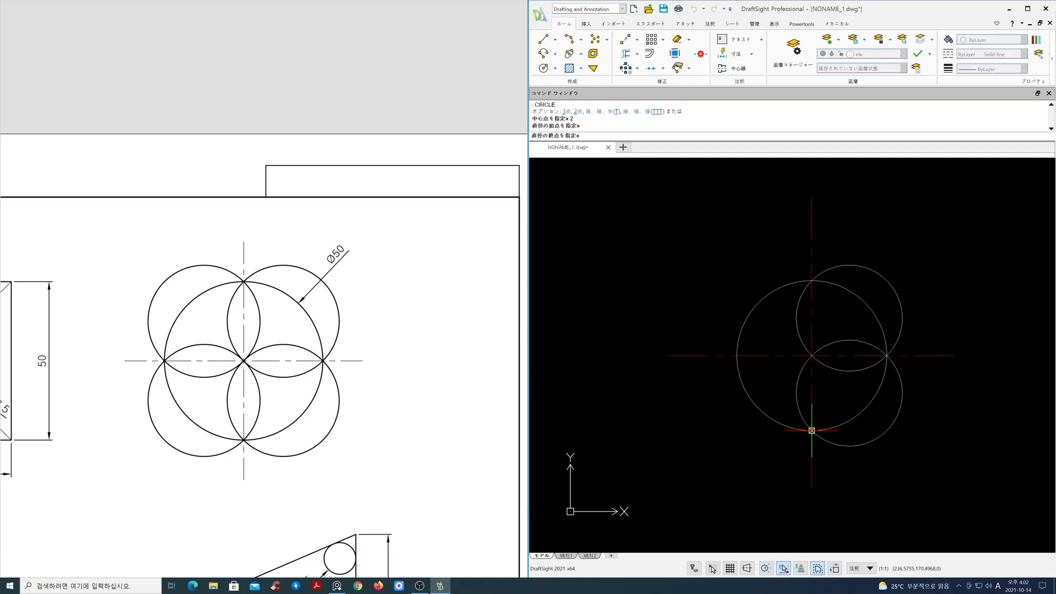
pyautogui.click(737, 356)
pyautogui.press('Return')
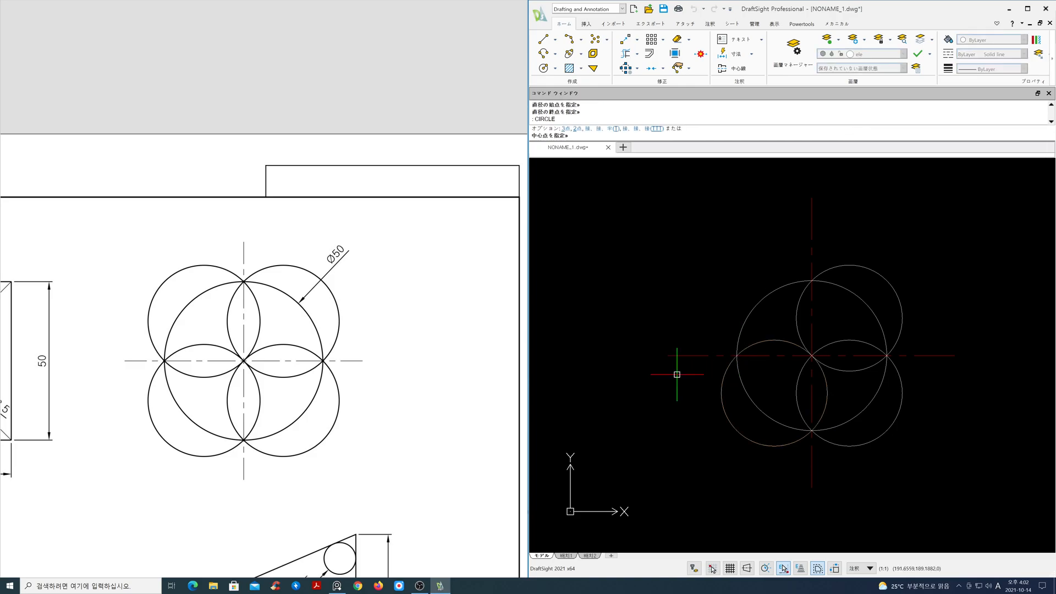
pyautogui.press('Return')
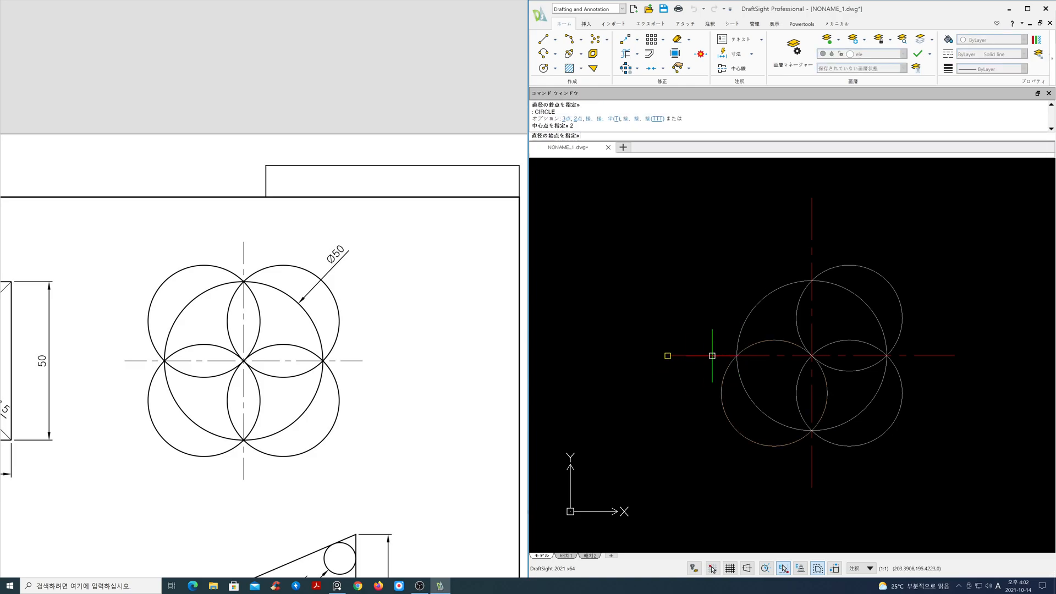
pyautogui.click(737, 355)
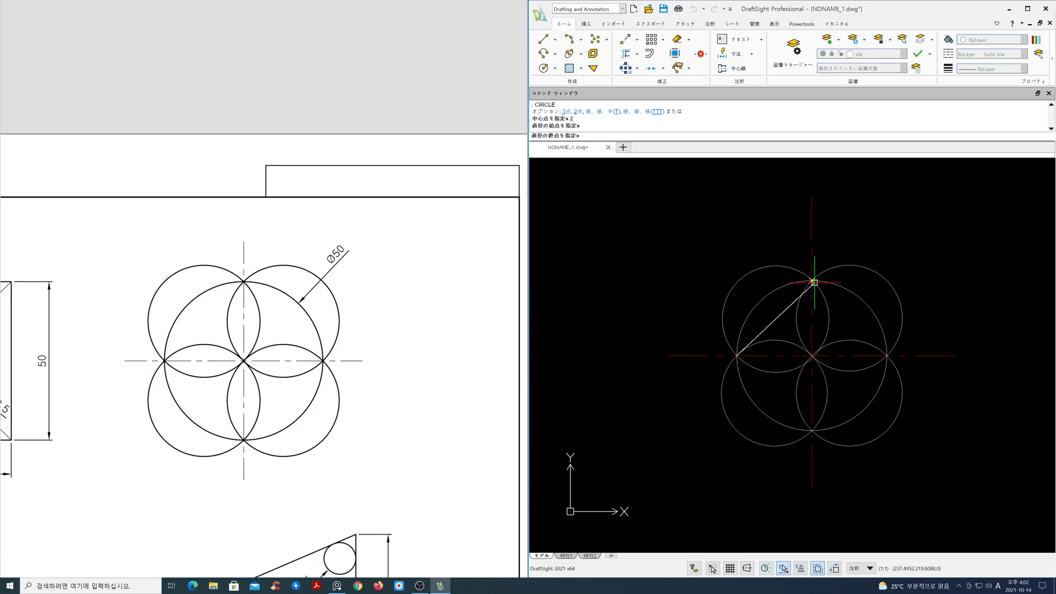
pyautogui.click(812, 280)
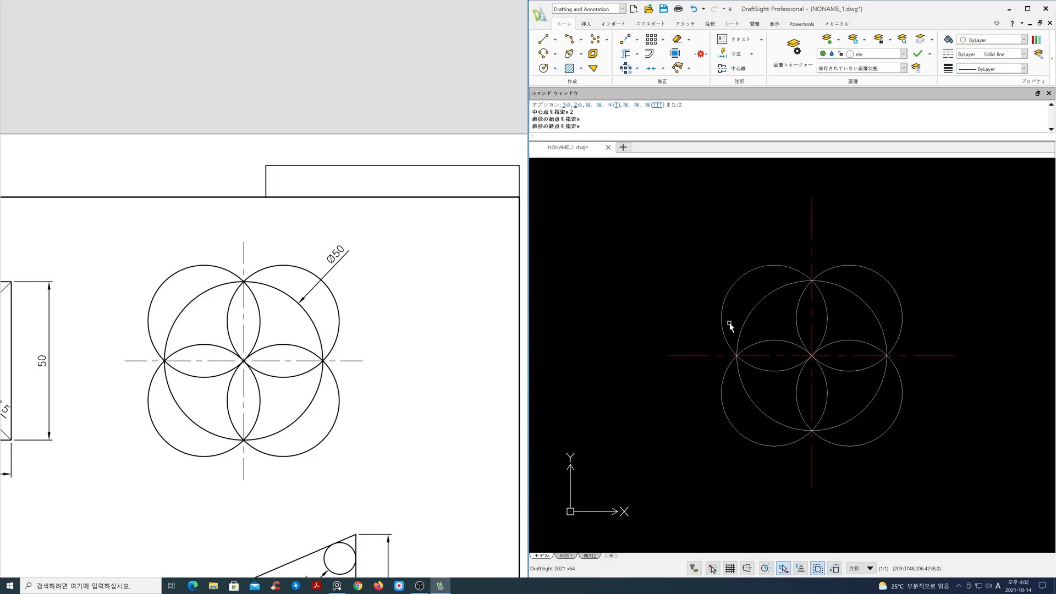
# Examine the reference drawing's triangular part with its R10 and R5 circles and dimensions
pyautogui.scroll(-5, 326, 295)
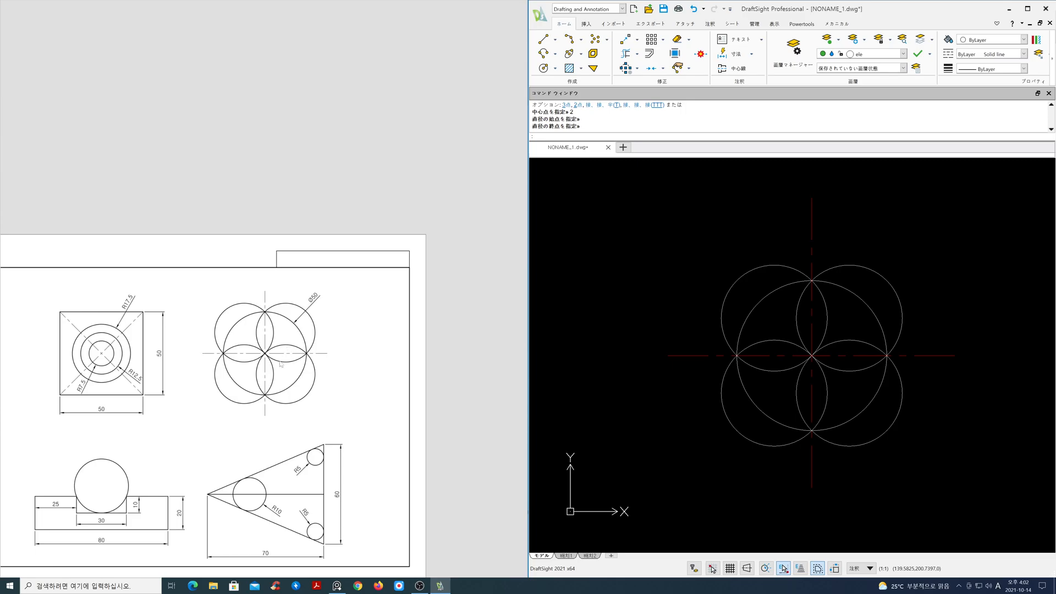
pyautogui.moveTo(260, 400); pyautogui.dragTo(281, 355, button='middle')
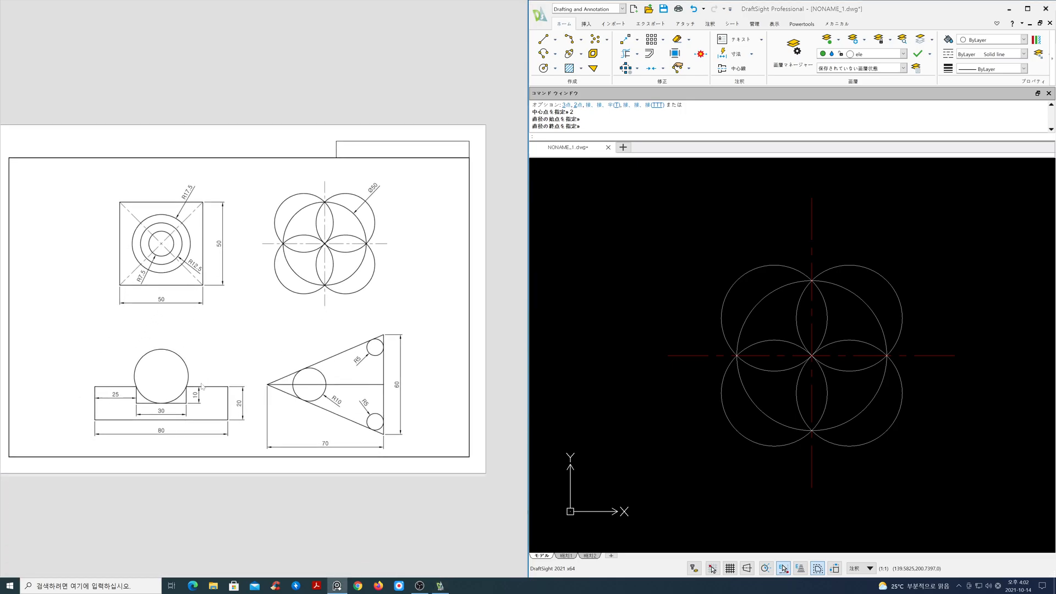
pyautogui.moveTo(309, 393)
pyautogui.mouseDown(button='middle')
pyautogui.moveTo(233, 329)
pyautogui.moveTo(269, 326)
pyautogui.mouseUp(button='middle')
pyautogui.scroll(3, 256, 329)
pyautogui.scroll(1, 269, 325)
pyautogui.scroll(-2, 286, 337)
pyautogui.scroll(2, 286, 337)
pyautogui.moveTo(287, 336); pyautogui.dragTo(287, 352, button='middle')
pyautogui.scroll(-2, 754, 412)
pyautogui.moveTo(802, 412)
pyautogui.mouseDown(button='middle')
pyautogui.moveTo(856, 321)
pyautogui.moveTo(882, 308)
pyautogui.mouseUp(button='middle')
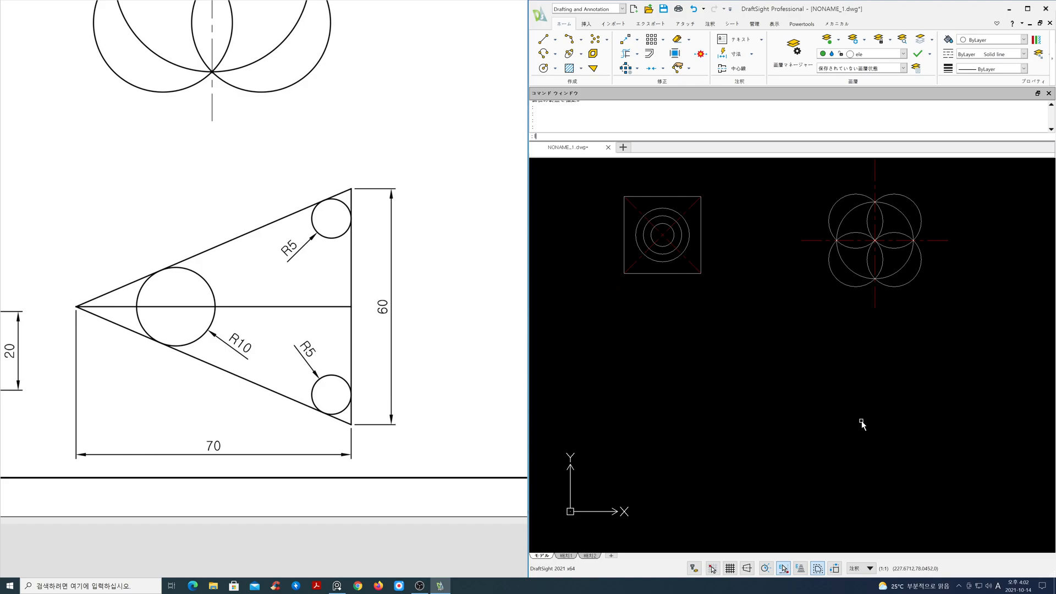
# Draw a vertical line 60 long upward in empty space to the right of the drawings
pyautogui.press('Return')
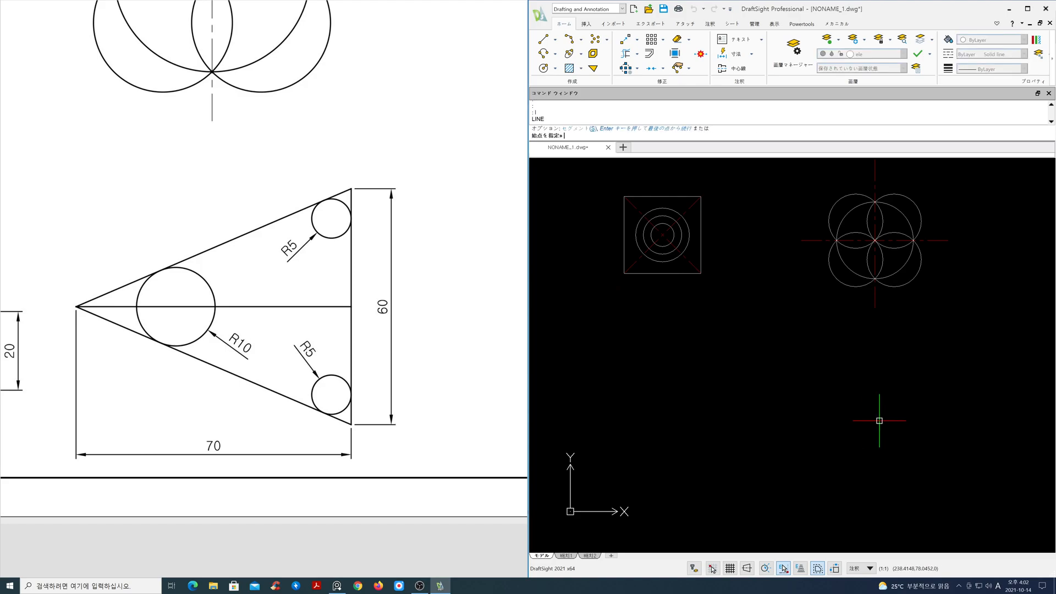
pyautogui.click(943, 359)
pyautogui.press('F8')
pyautogui.write('6')
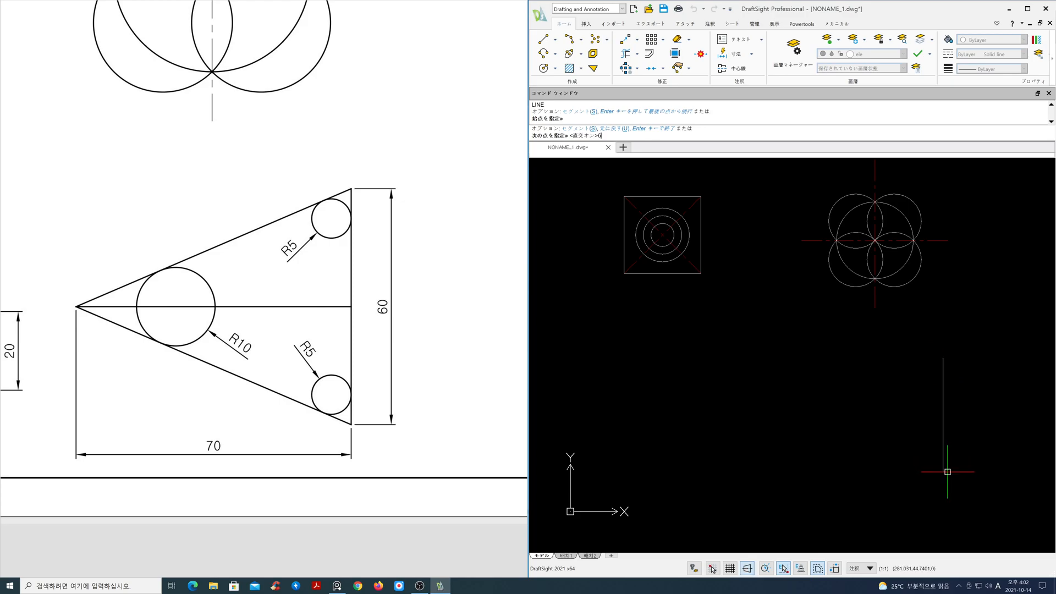
pyautogui.write('0')
pyautogui.press('Return')
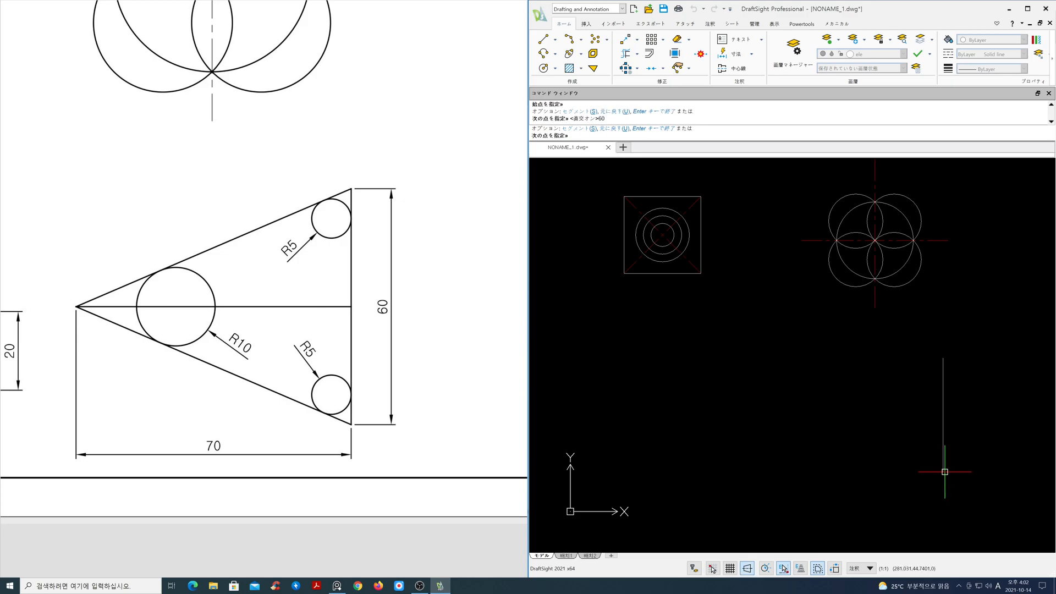
pyautogui.press('Return')
pyautogui.scroll(3, 939, 422)
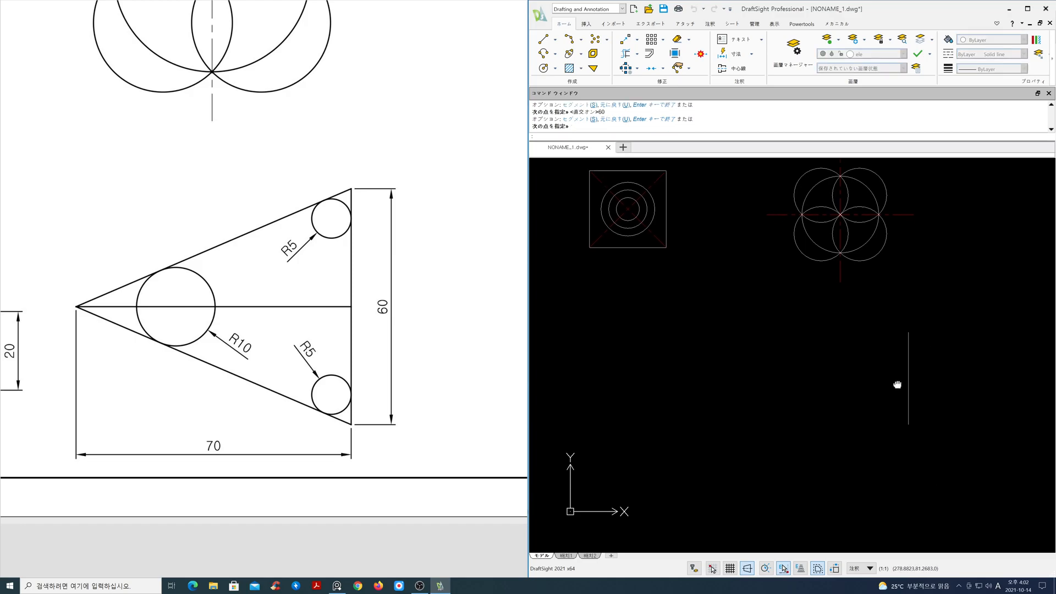
pyautogui.moveTo(311, 339); pyautogui.dragTo(318, 397)
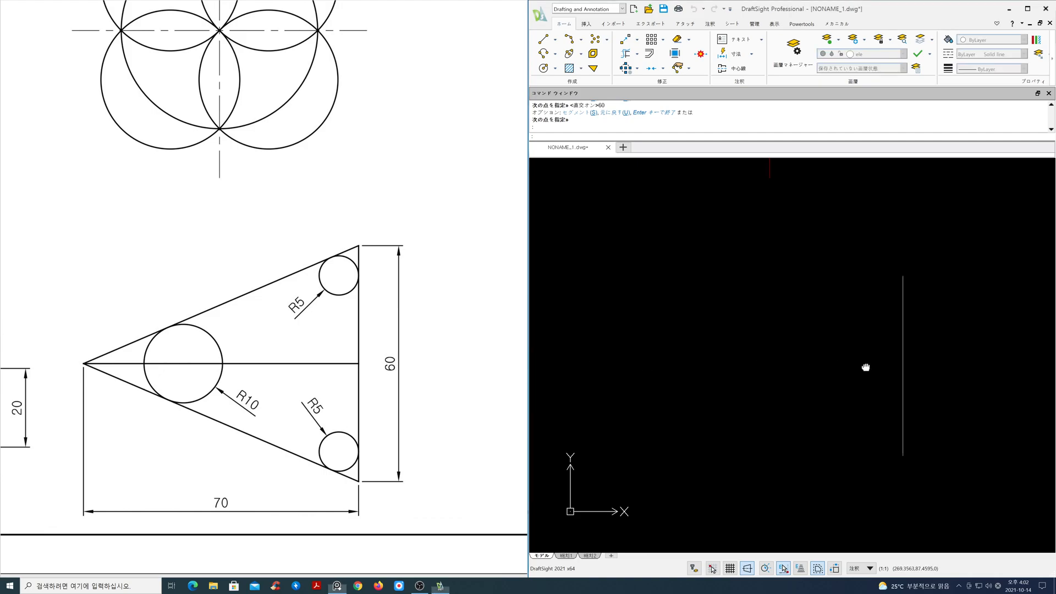
pyautogui.moveTo(869, 375); pyautogui.dragTo(878, 373, button='middle')
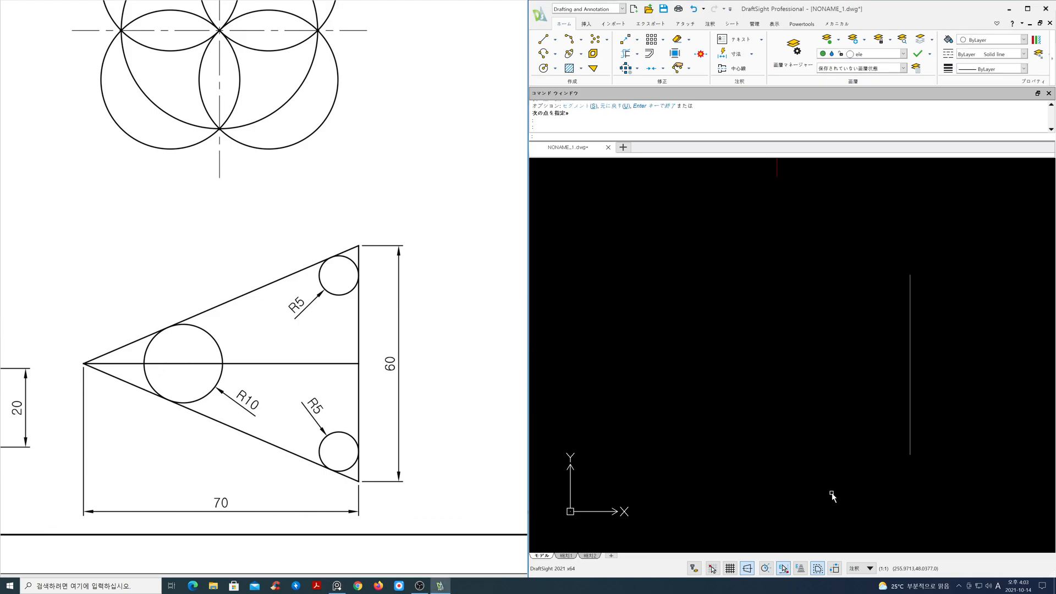
# Turn on the Midpoint entity snap in the snap settings
pyautogui.rightClick(785, 570)
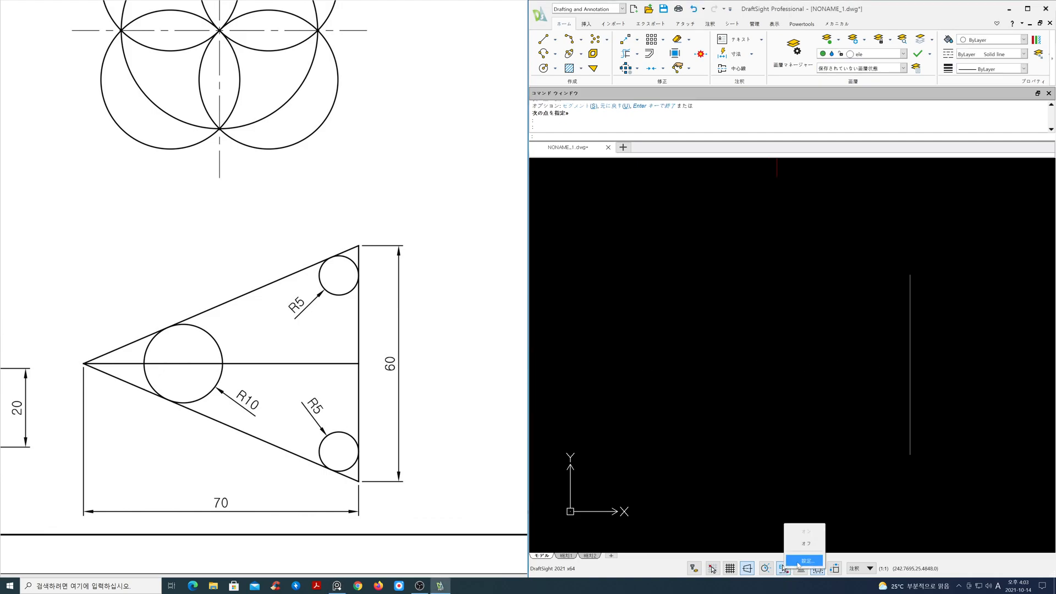
pyautogui.click(799, 557)
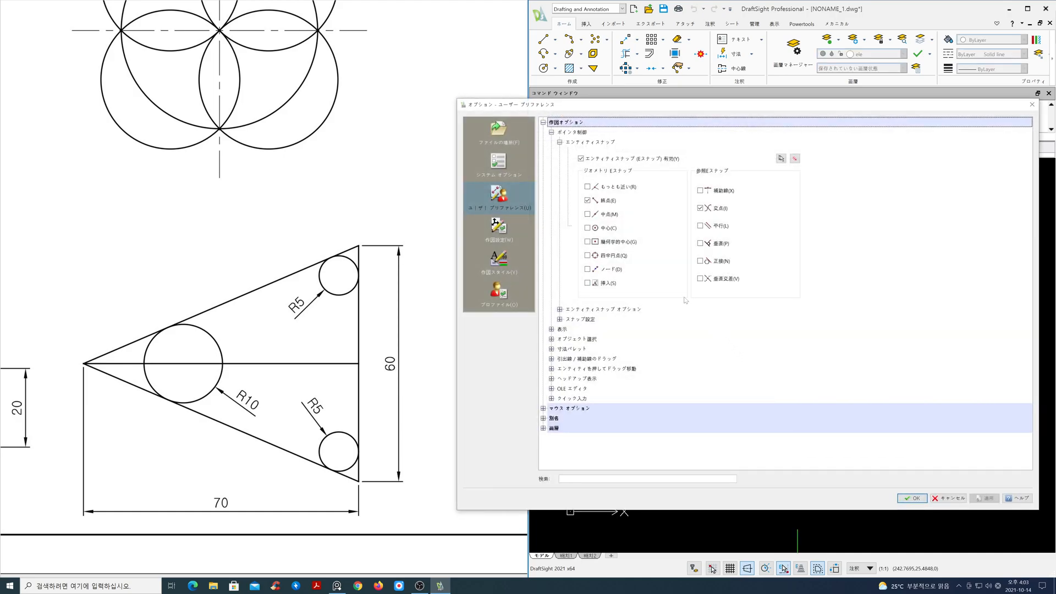
pyautogui.click(601, 215)
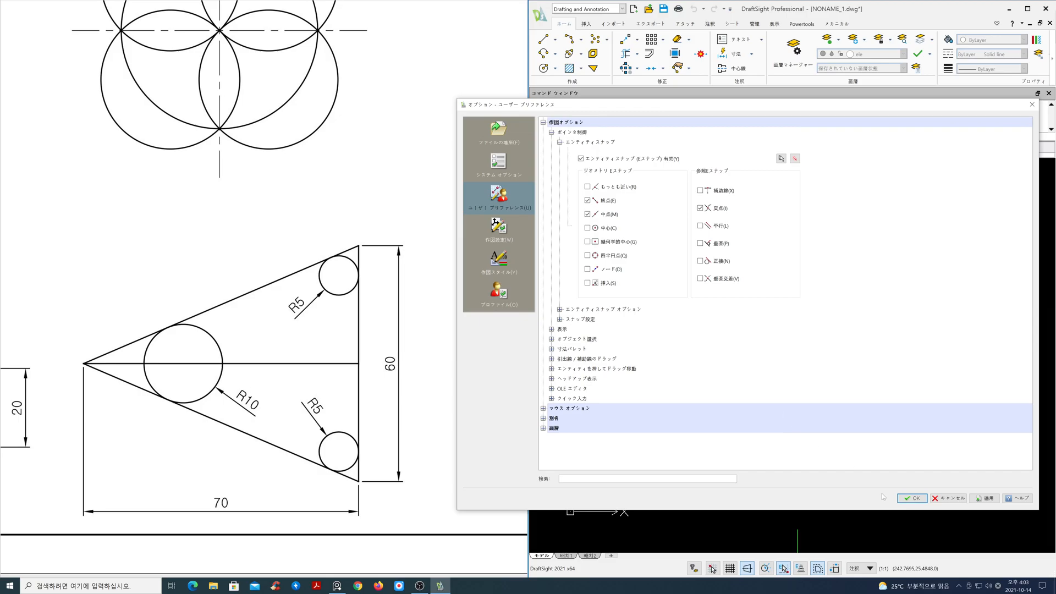
pyautogui.click(913, 499)
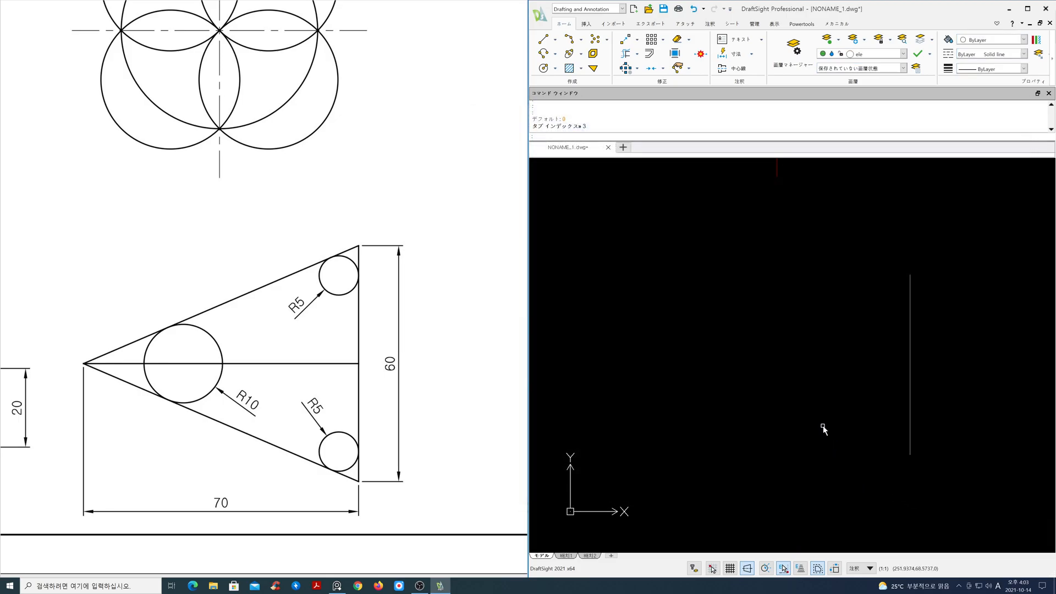
# Draw a horizontal line 70 long leftward from the vertical line's midpoint
pyautogui.write('L')
pyautogui.press('Return')
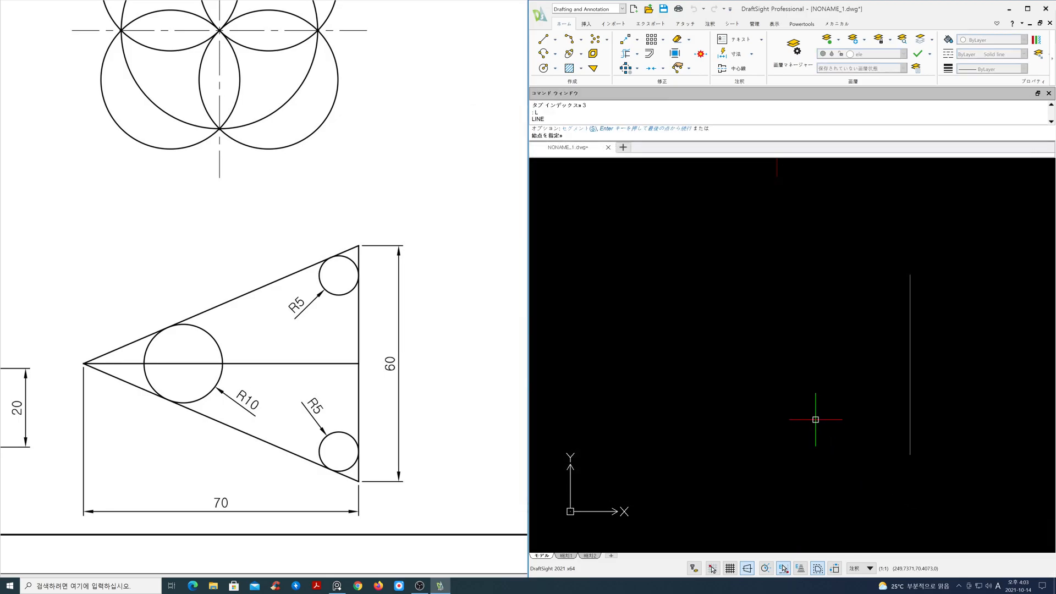
pyautogui.click(911, 380)
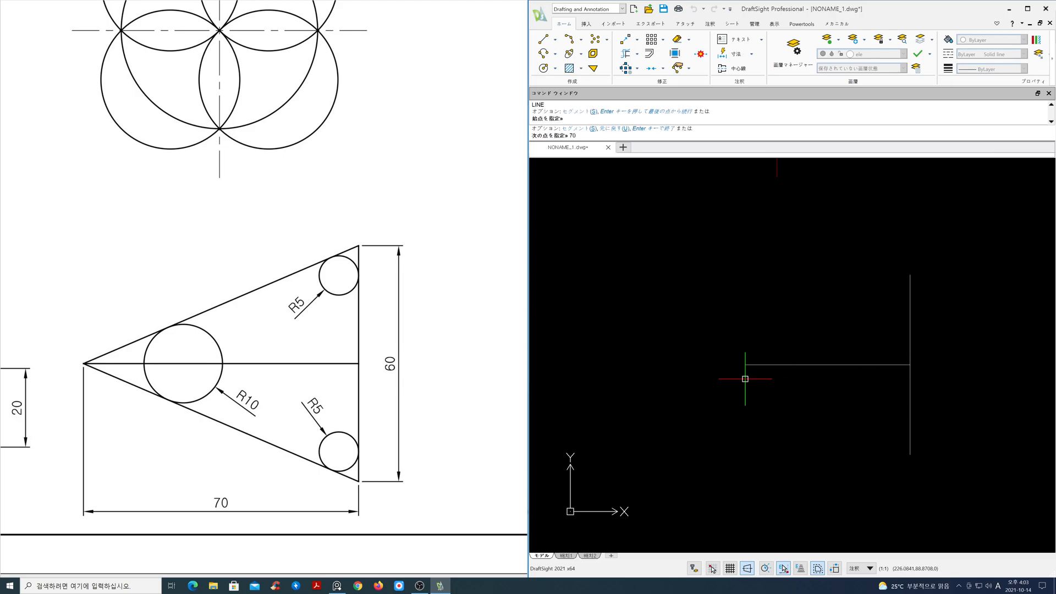
pyautogui.write('70')
pyautogui.press('Return')
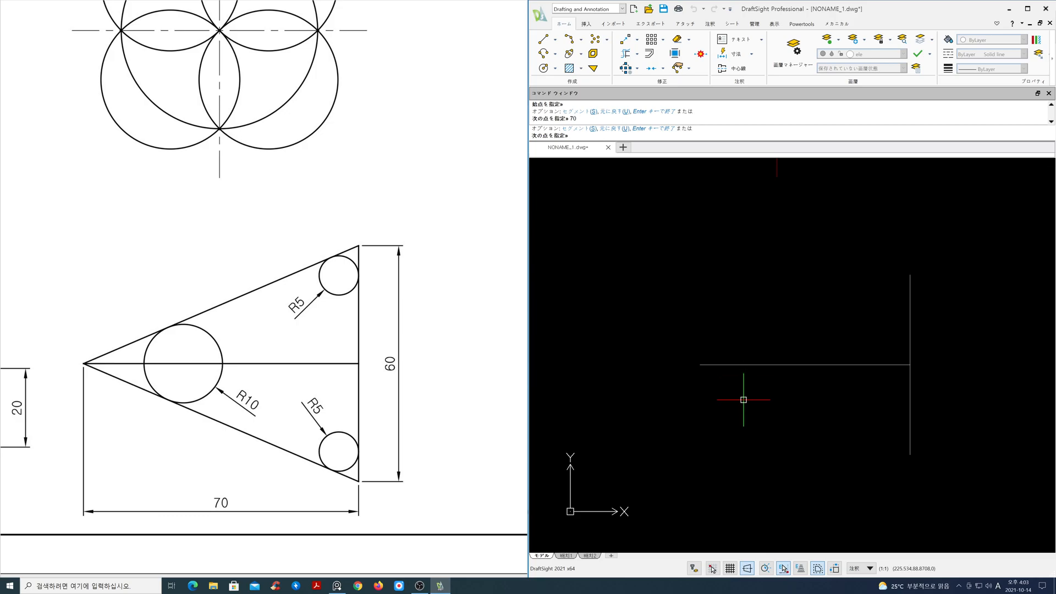
pyautogui.press('Return')
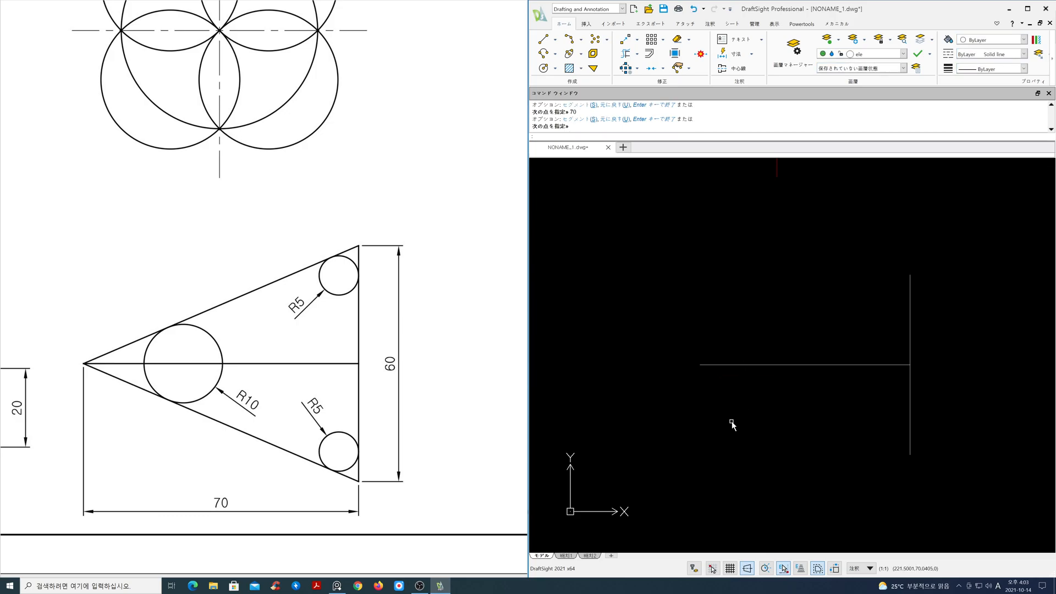
# With ortho off, draw lines from the vertical line's bottom end to the horizontal line's left end and up to the vertical line's top end
pyautogui.press('F8')
pyautogui.press('Return')
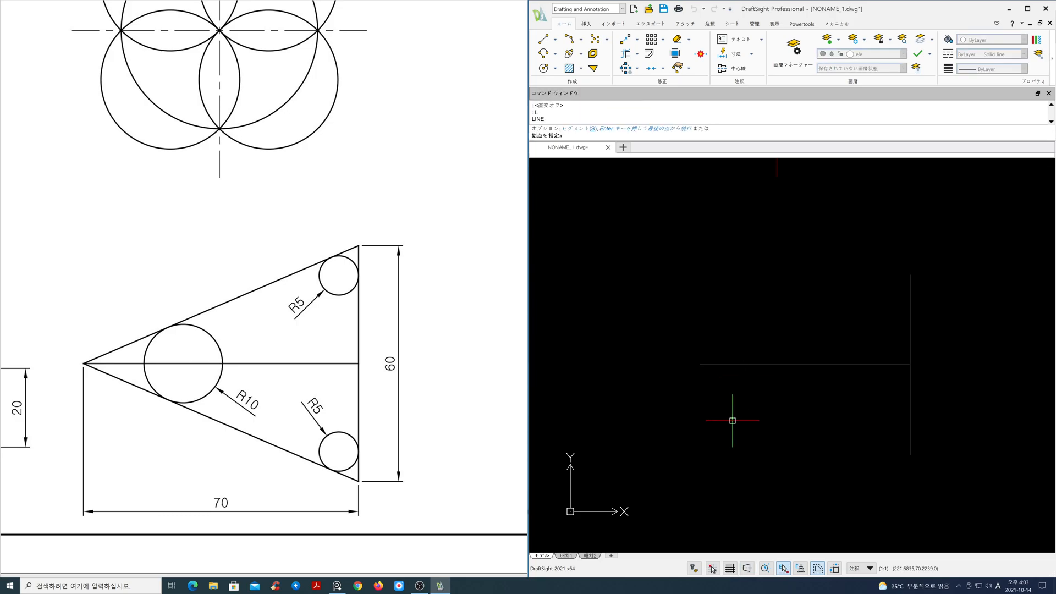
pyautogui.click(909, 448)
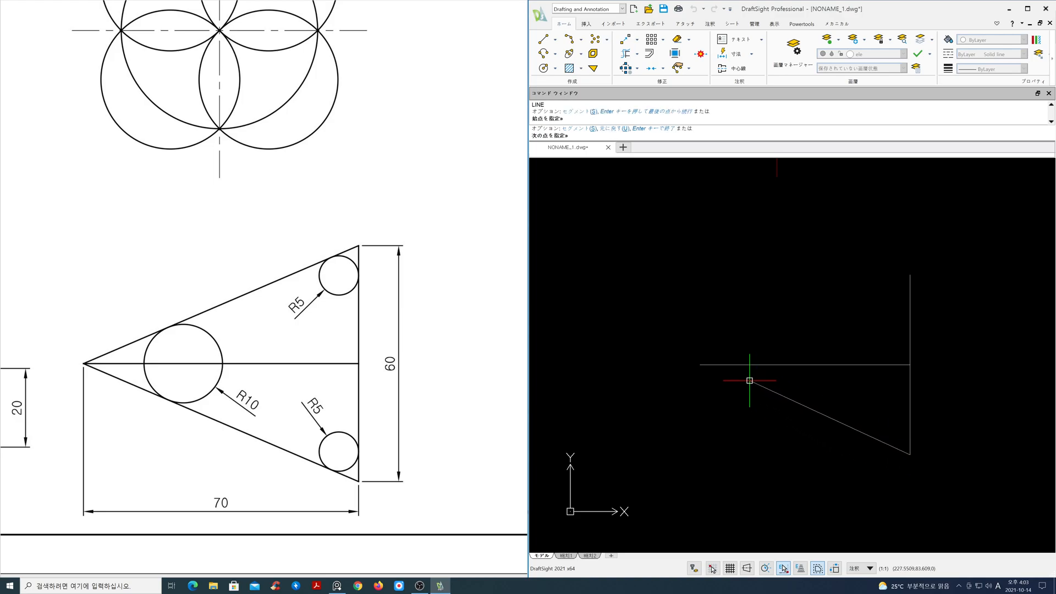
pyautogui.click(699, 364)
pyautogui.click(909, 276)
pyautogui.press('Return')
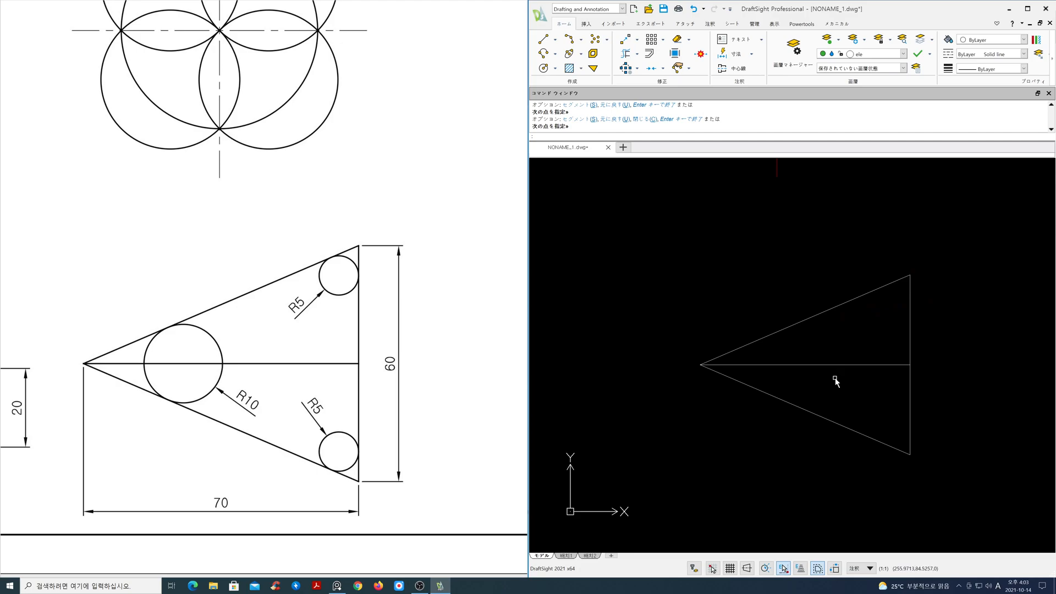
# Draw a radius 10 circle tangent to the triangle's lower and upper sloped edges
pyautogui.scroll(3, 834, 388)
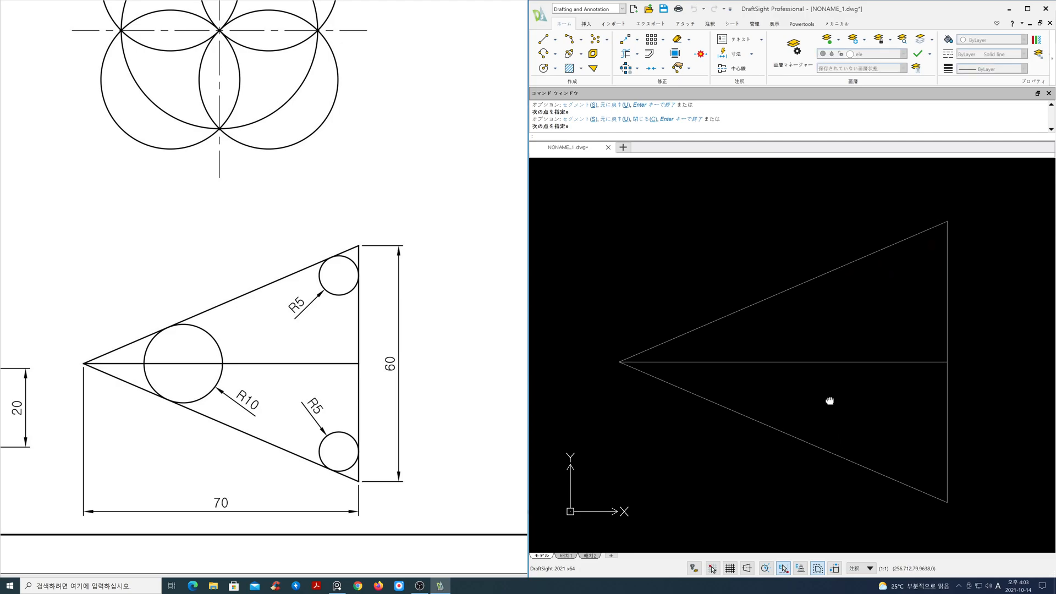
pyautogui.press('Return')
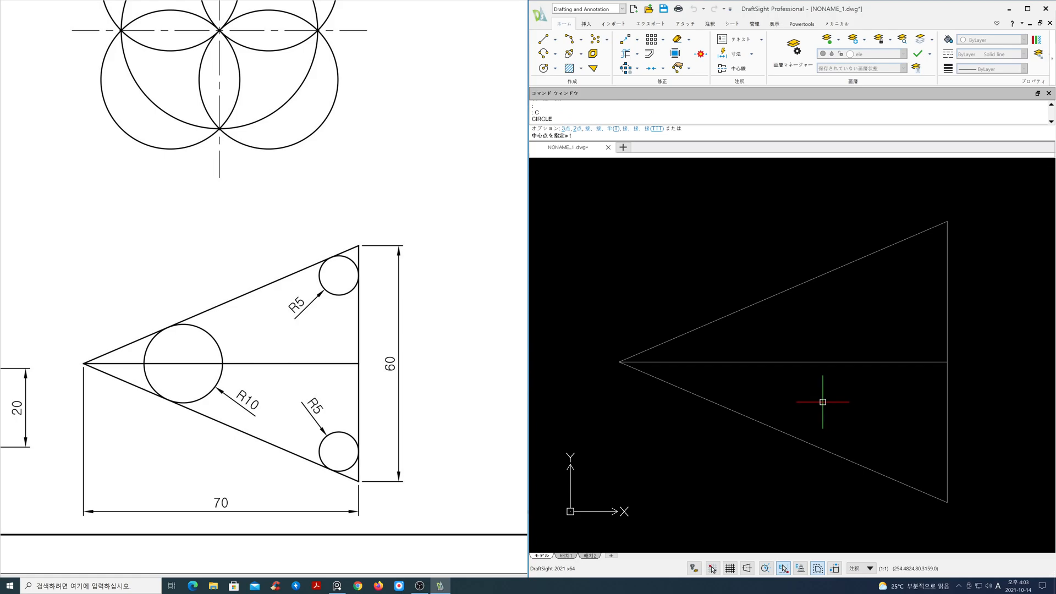
pyautogui.write('t')
pyautogui.press('Return')
pyautogui.click(720, 403)
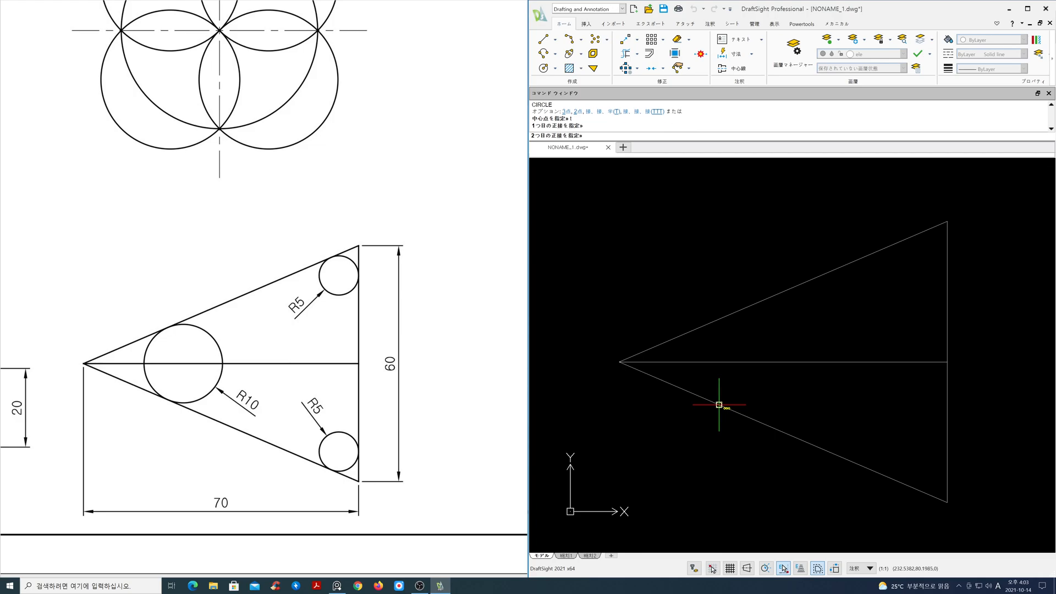
pyautogui.click(742, 311)
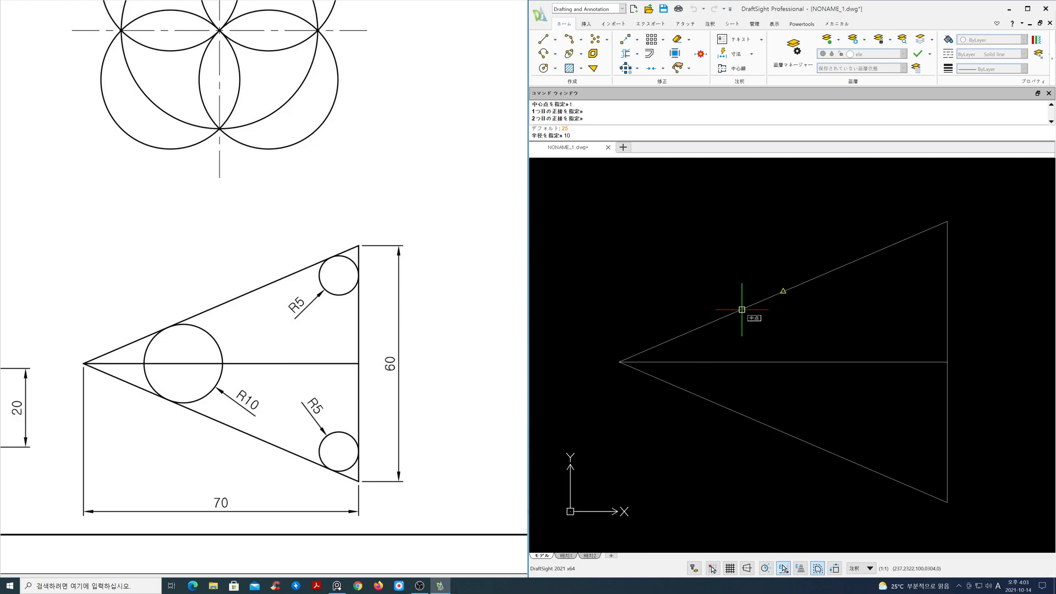
pyautogui.write('10')
pyautogui.press('Return')
# Draw a radius 5 circle tangent to the triangle's upper sloped edge and vertical edge
pyautogui.press('Return')
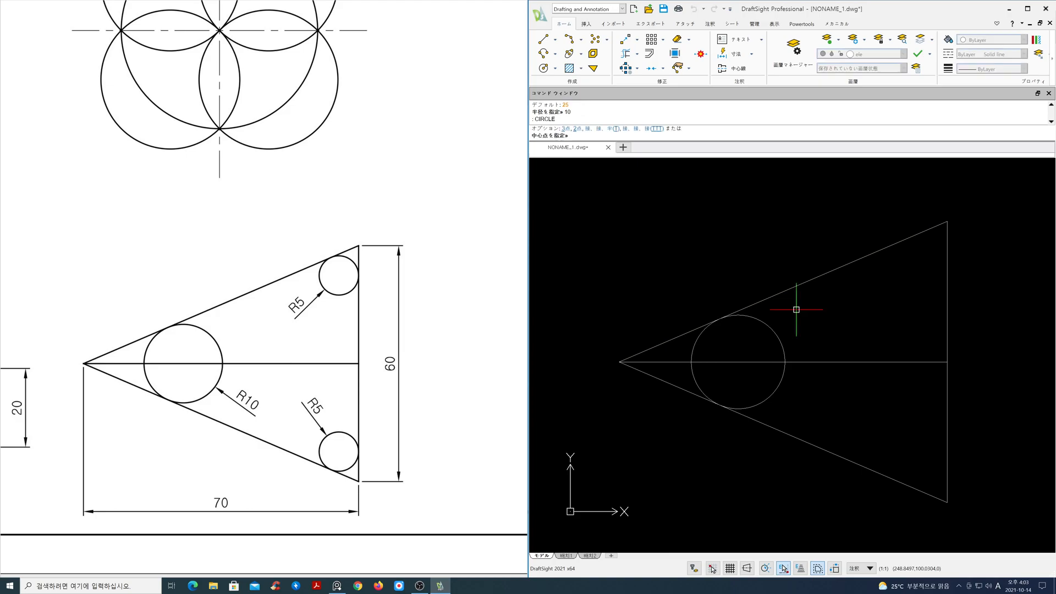
pyautogui.write('t')
pyautogui.press('Return')
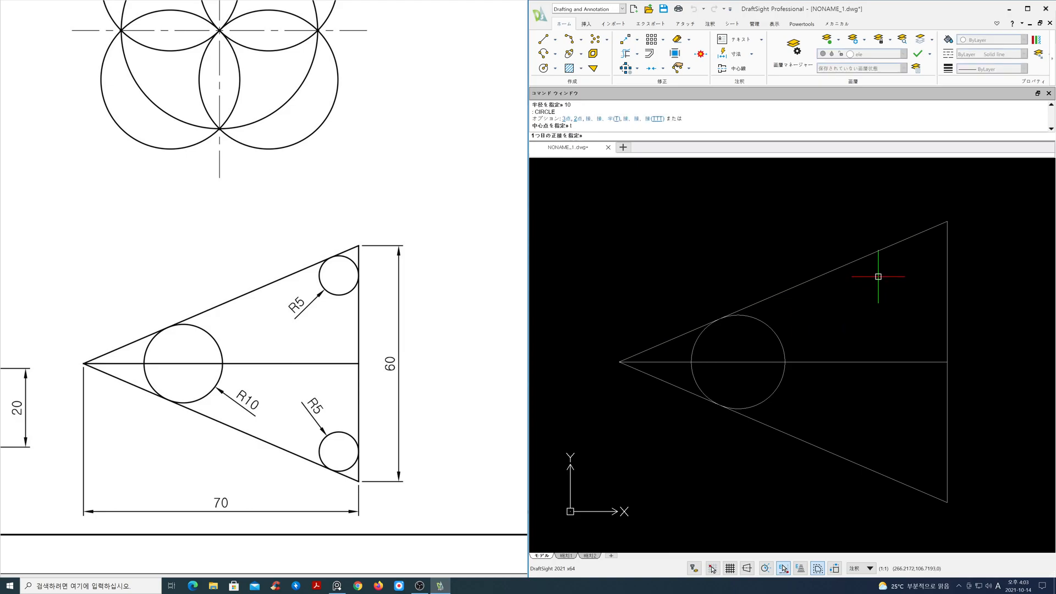
pyautogui.click(877, 252)
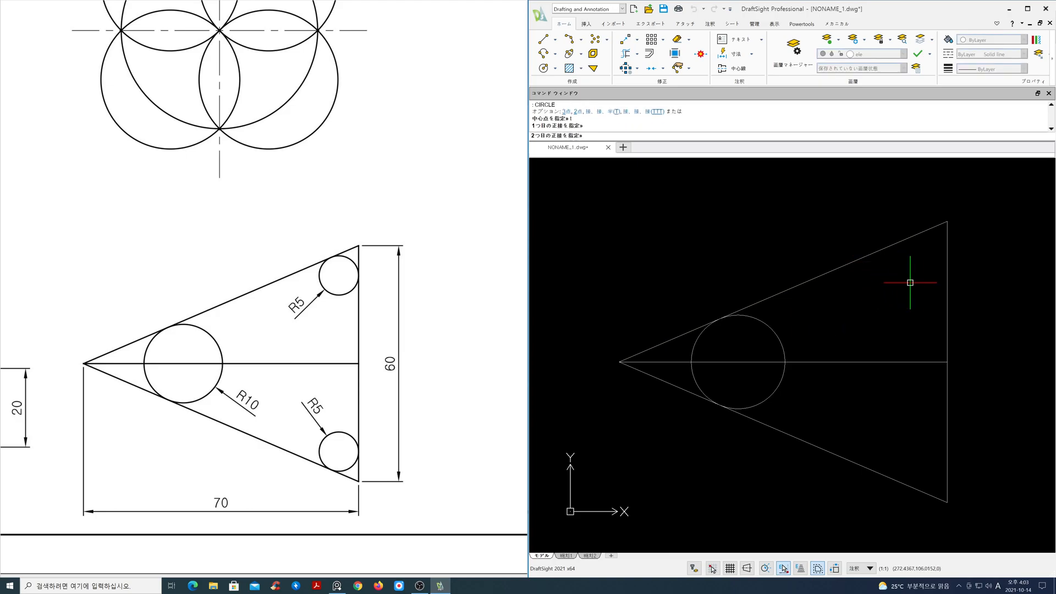
pyautogui.click(946, 294)
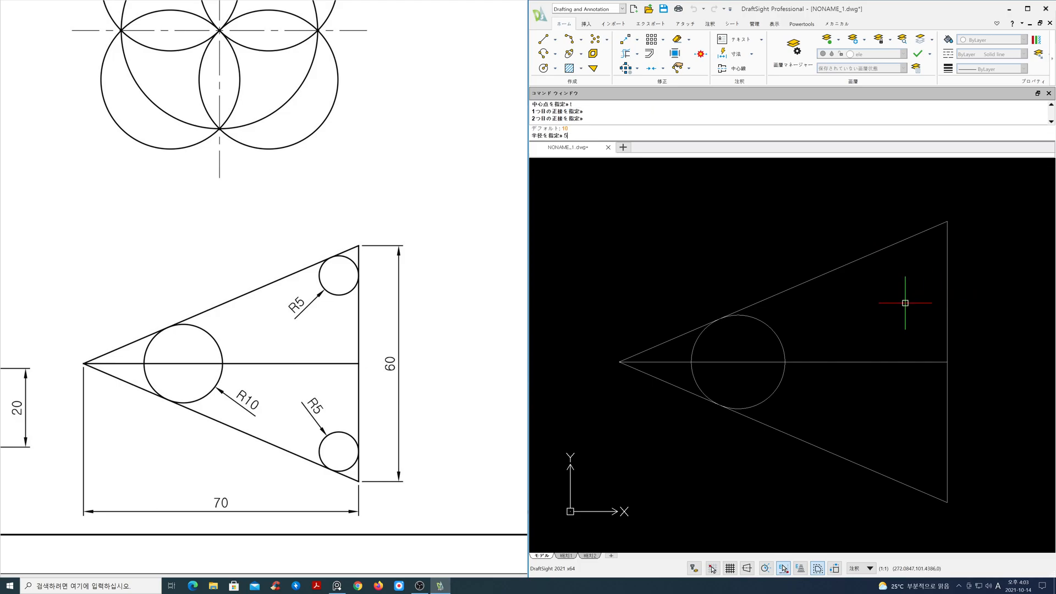
pyautogui.press('Return')
# Draw a radius 5 circle tangent to the triangle's vertical edge and lower sloped edge
pyautogui.press('Return')
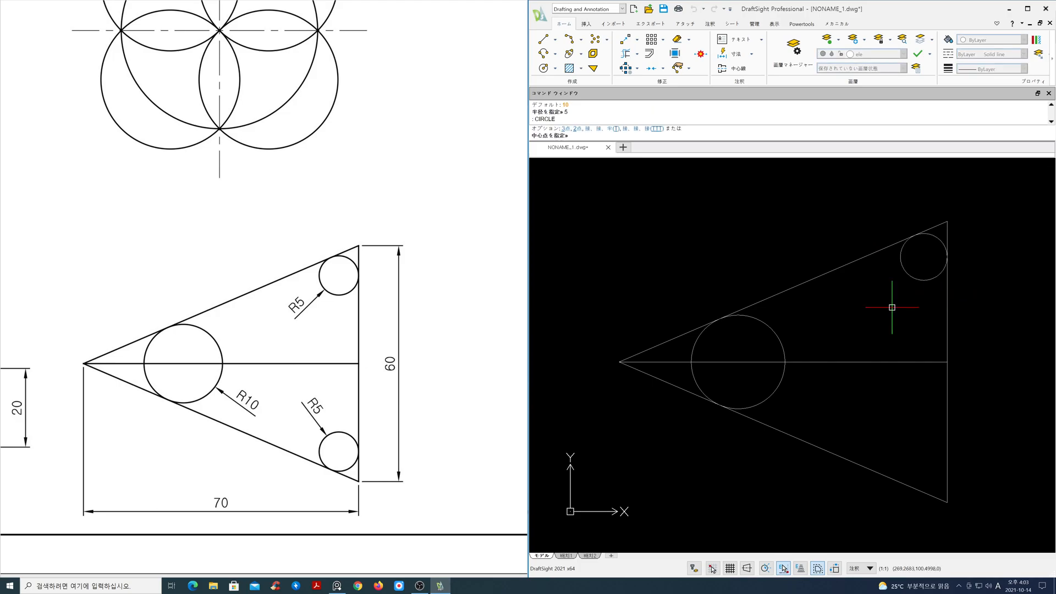
pyautogui.press('Return')
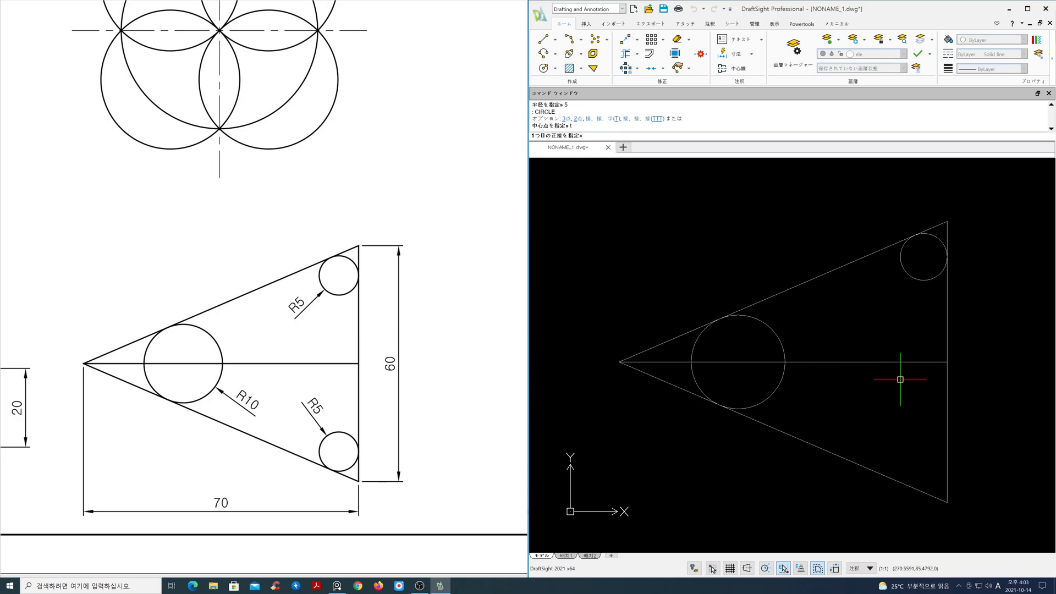
pyautogui.click(946, 426)
pyautogui.click(878, 472)
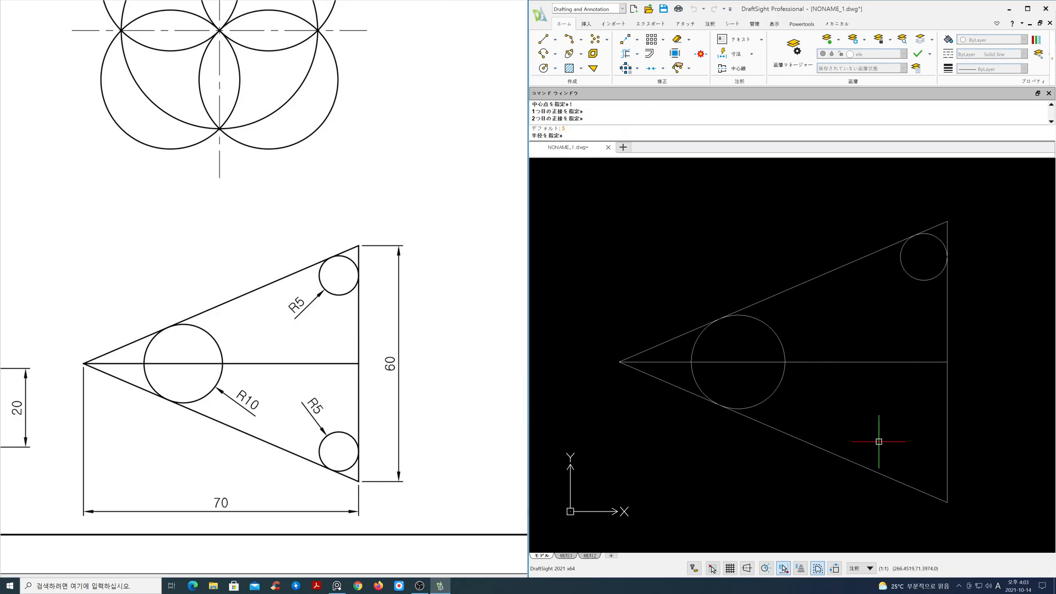
pyautogui.press('Return')
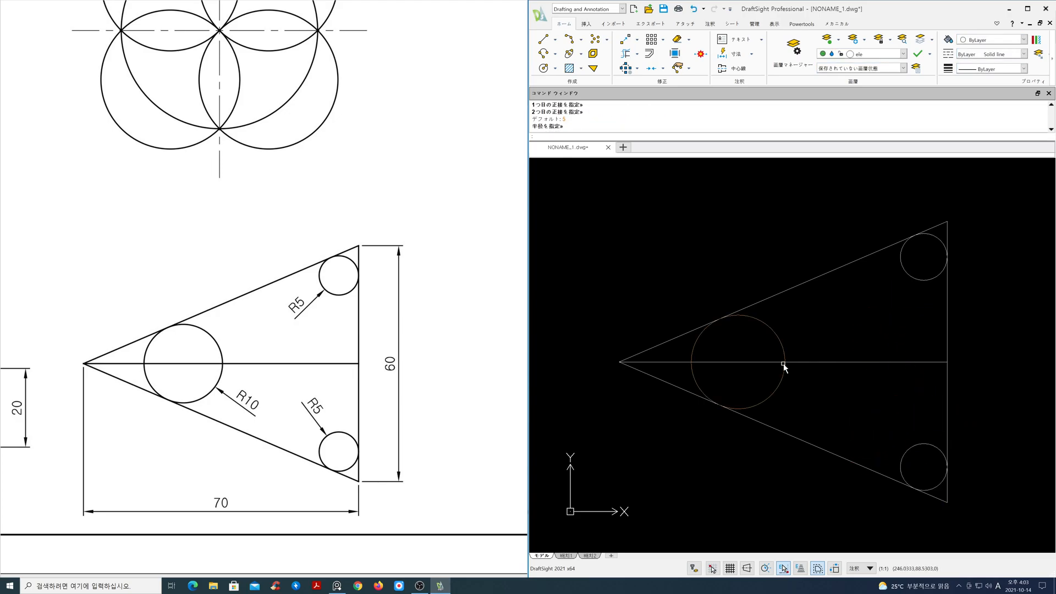
# Start the slotted block part with an 80-long horizontal line in empty space below the other drawings, ortho on
pyautogui.scroll(-4, 784, 349)
pyautogui.moveTo(787, 354); pyautogui.dragTo(889, 398, button='middle')
pyautogui.scroll(-1, 890, 398)
pyautogui.scroll(-3, 358, 391)
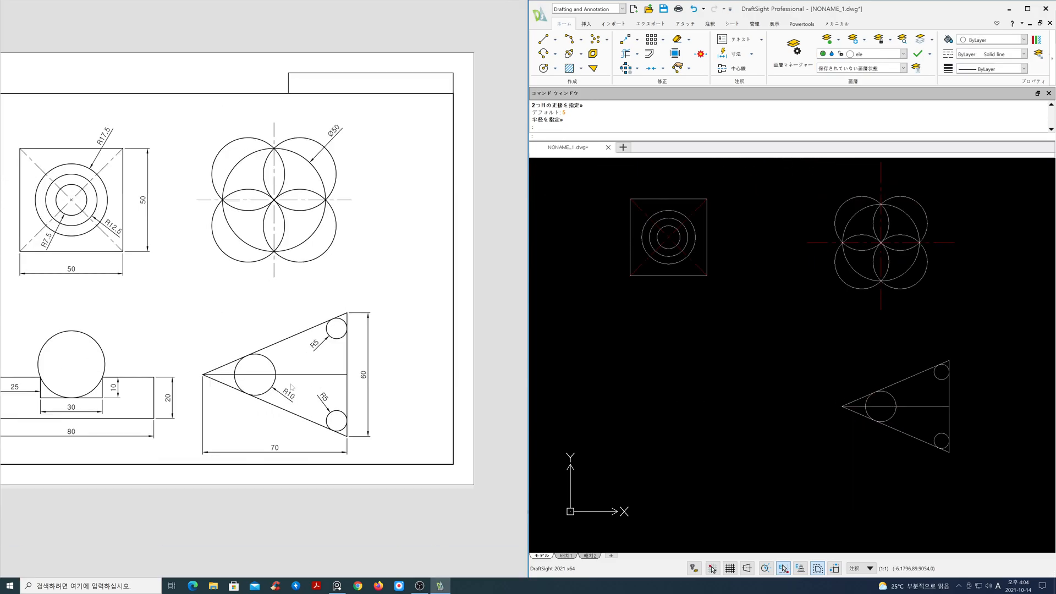
pyautogui.scroll(5, 291, 372)
pyautogui.moveTo(292, 371); pyautogui.dragTo(319, 290)
pyautogui.moveTo(737, 412)
pyautogui.mouseDown(button='middle')
pyautogui.moveTo(753, 291)
pyautogui.moveTo(807, 303)
pyautogui.mouseUp(button='middle')
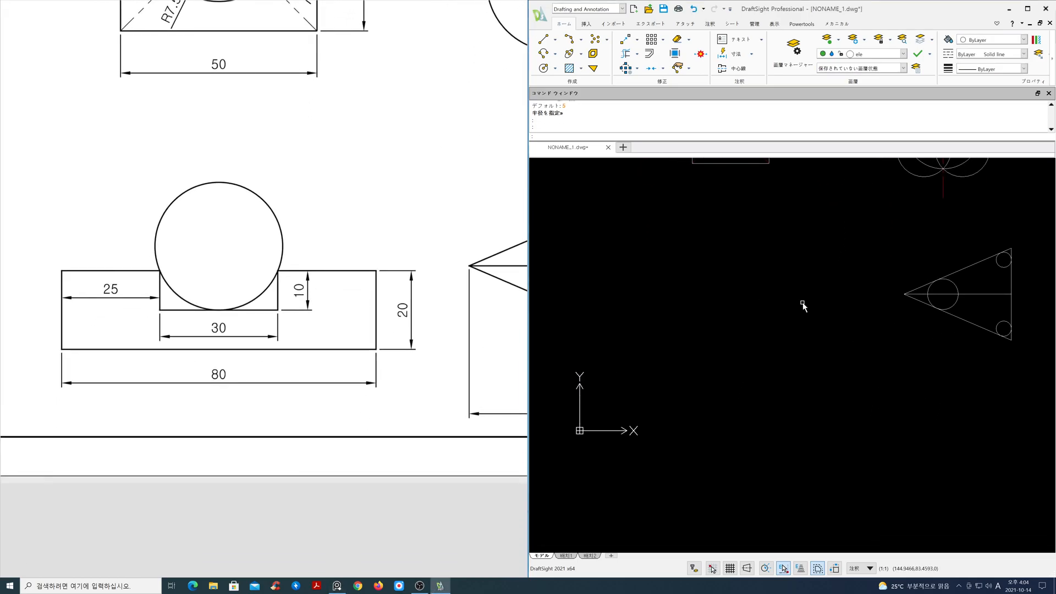
pyautogui.write('l')
pyautogui.press('Return')
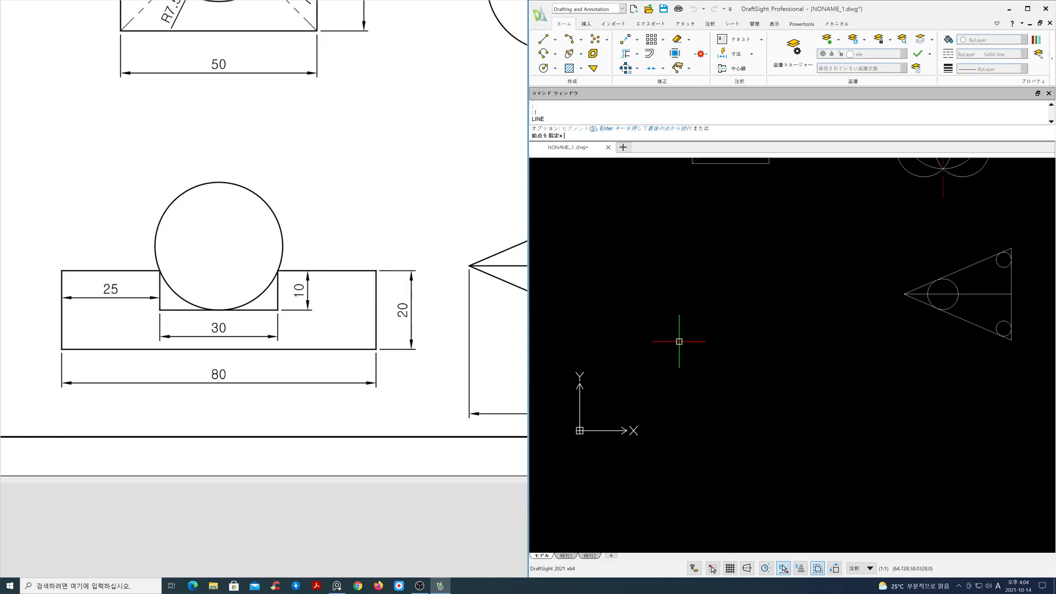
pyautogui.click(678, 343)
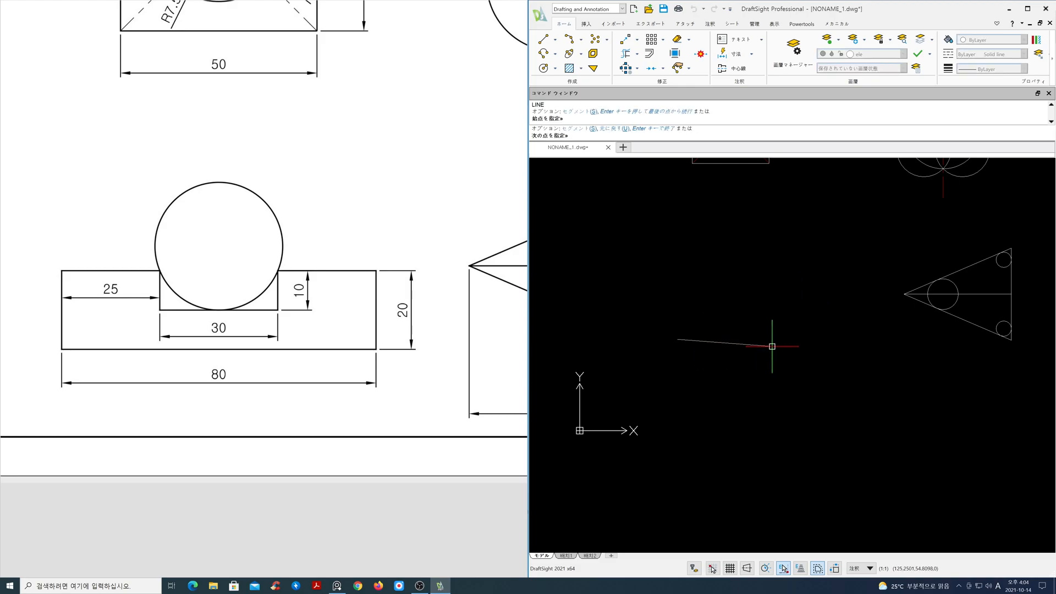
pyautogui.press('F8')
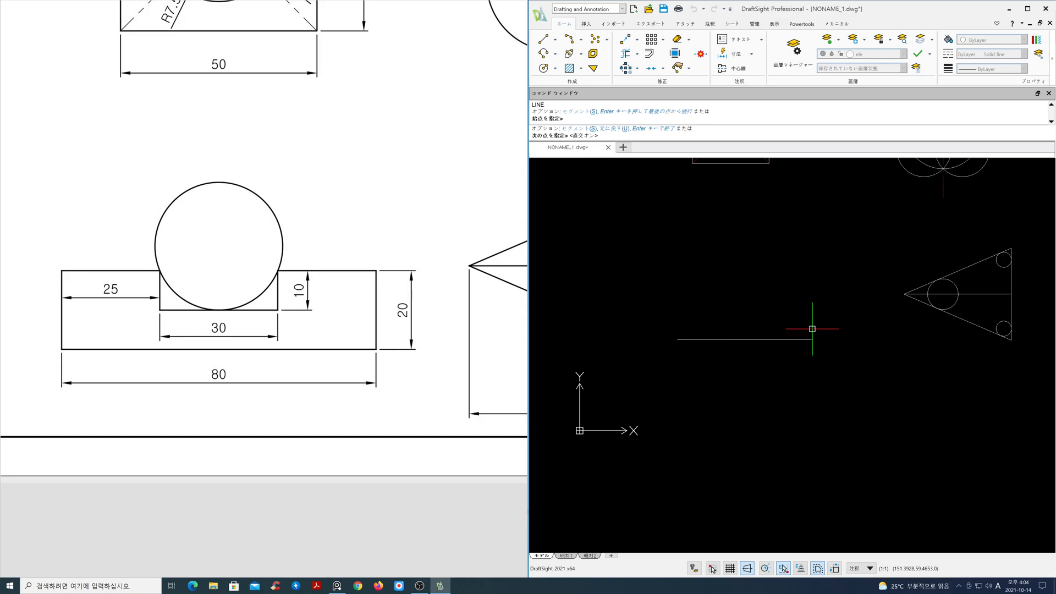
pyautogui.write('80')
pyautogui.press('Return')
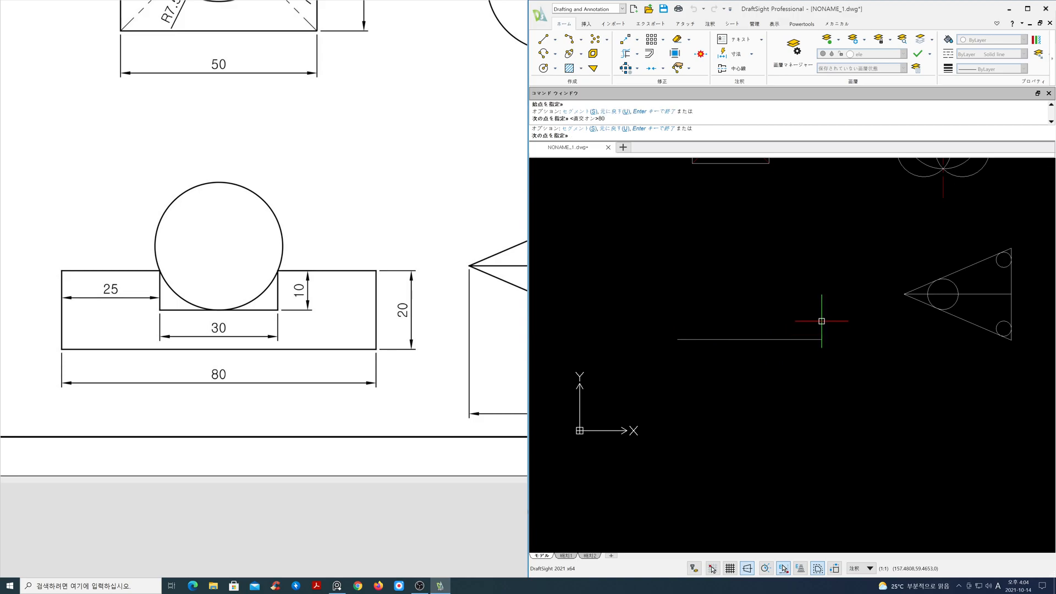
# Continue the block outline 20 upward, 25 to the left, and 10 downward
pyautogui.scroll(3, 812, 302)
pyautogui.moveTo(764, 329); pyautogui.dragTo(870, 299, button='middle')
pyautogui.scroll(2, 845, 319)
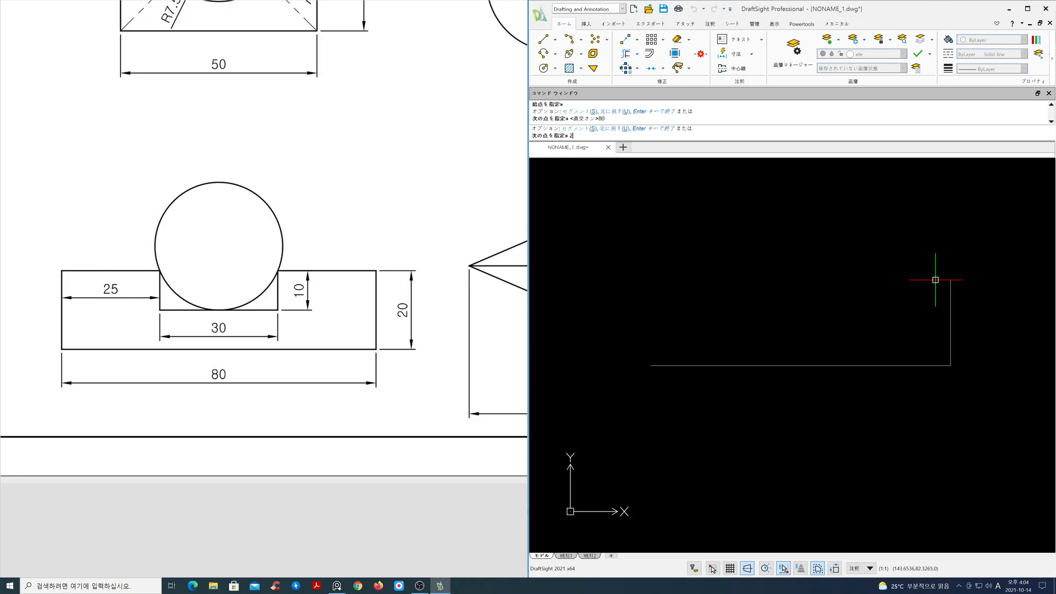
pyautogui.press('Return')
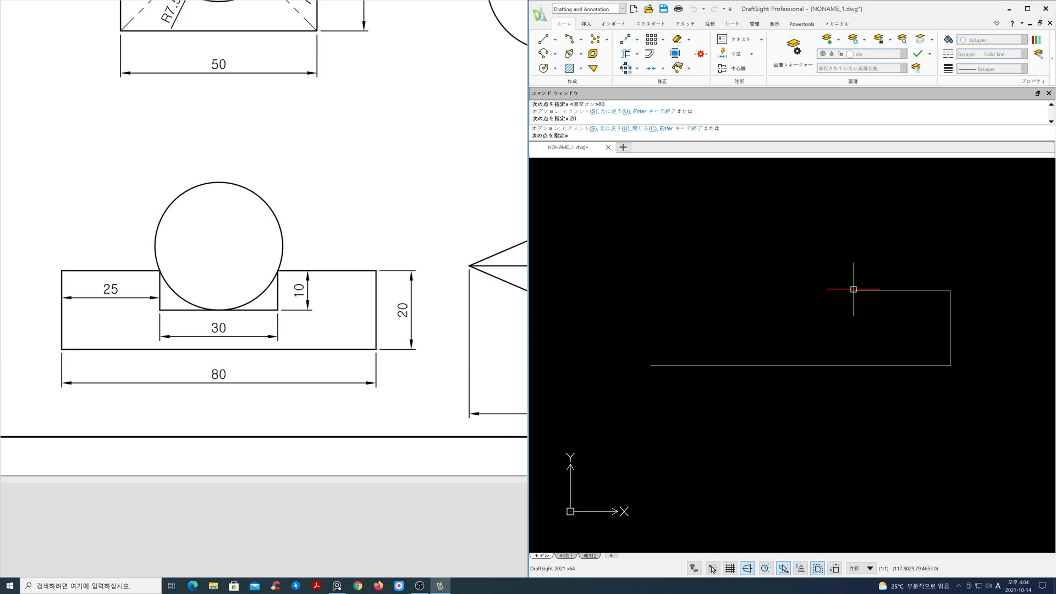
pyautogui.press('Return')
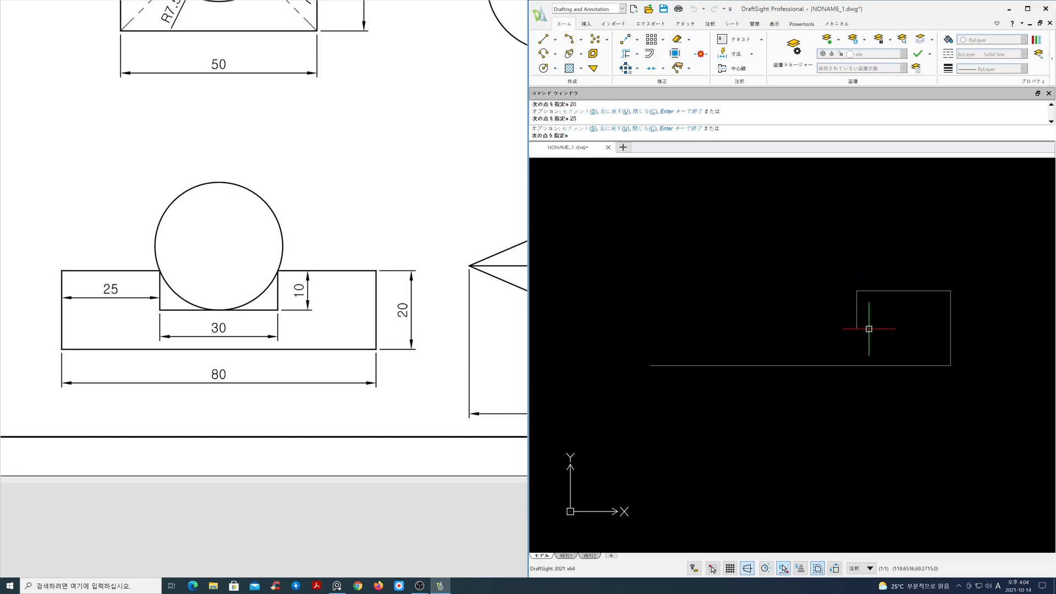
pyautogui.press('Return')
# Continue the outline 30 to the left, 10 upward, 25 to the left, and close it
pyautogui.write('3')
pyautogui.press('Return')
pyautogui.write('10')
pyautogui.press('Return')
pyautogui.write('25')
pyautogui.press('Return')
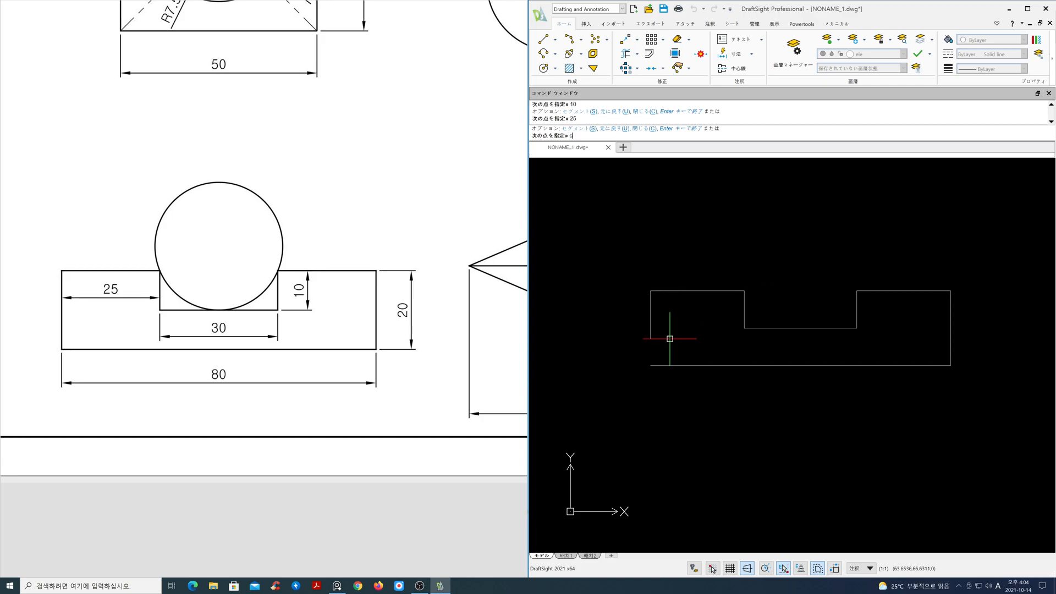
pyautogui.write('c')
pyautogui.press('Return')
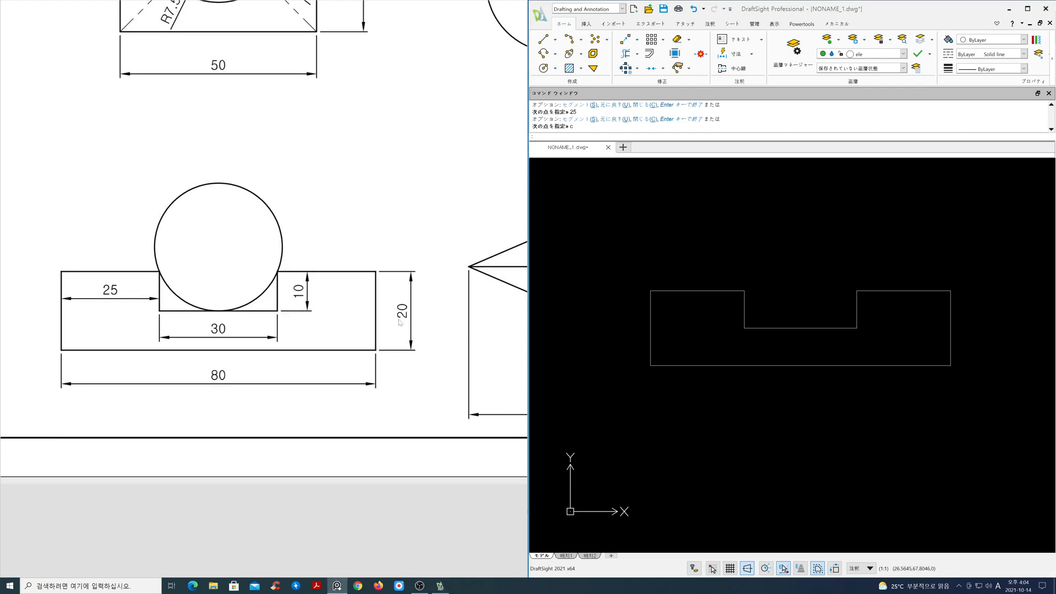
pyautogui.moveTo(832, 350); pyautogui.dragTo(835, 370, button='middle')
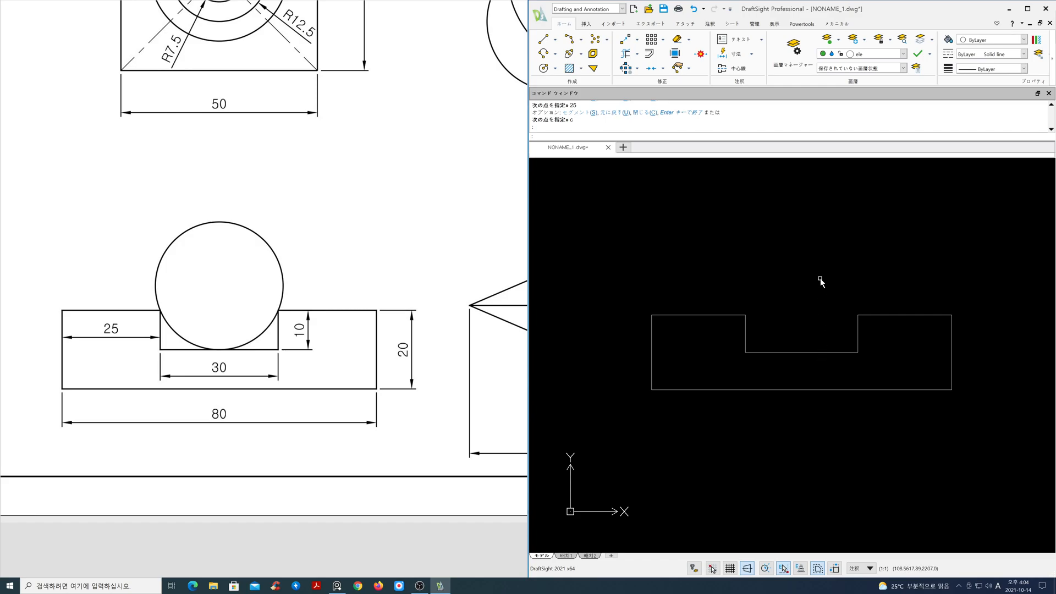
# Draw a three-point circle through the slot's two upper corners and the midpoint of its bottom edge
pyautogui.write('c')
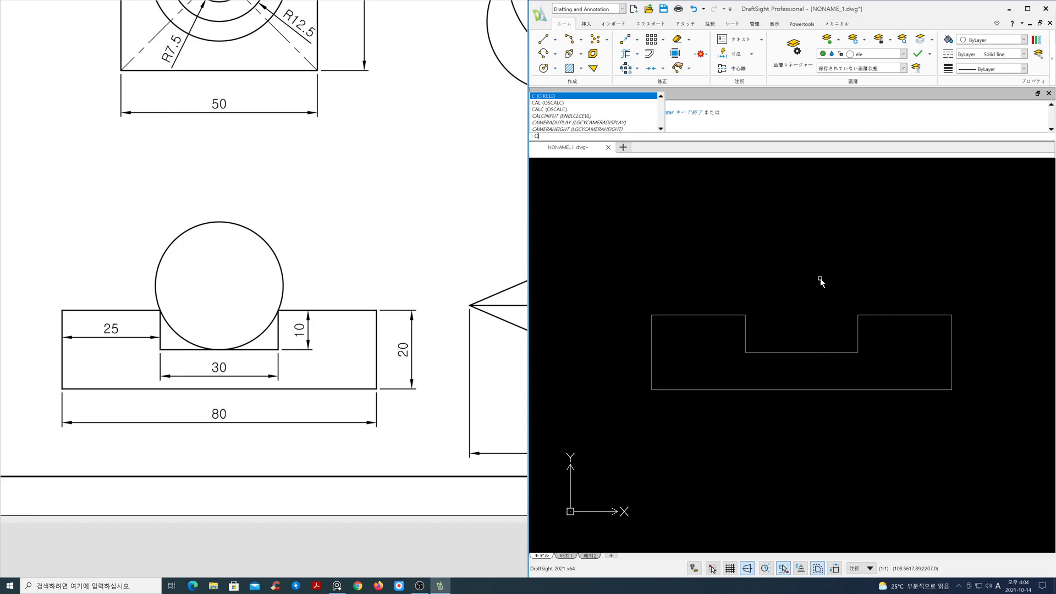
pyautogui.press('Return')
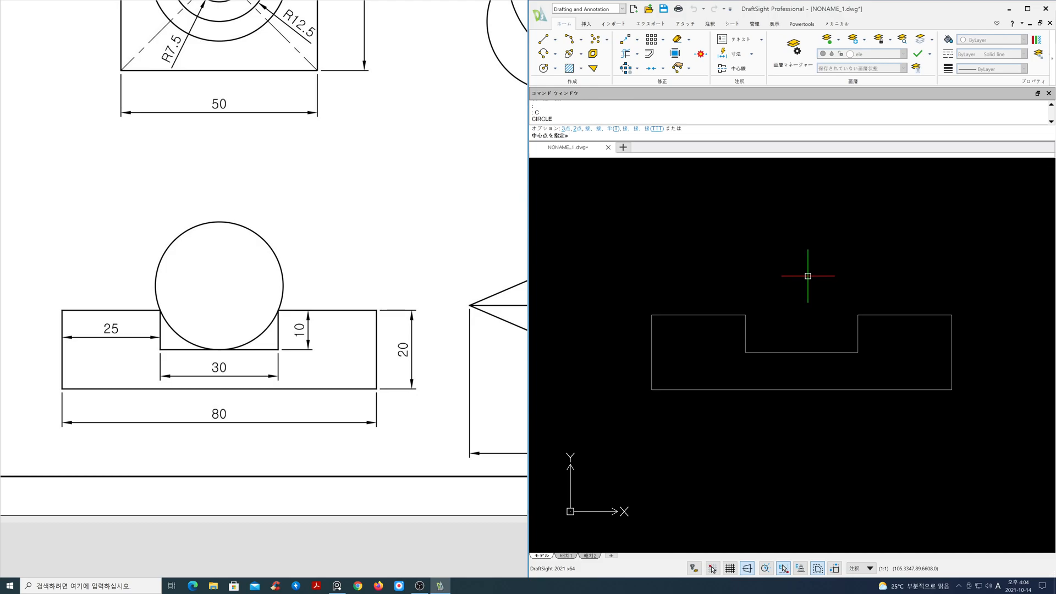
pyautogui.write('3')
pyautogui.press('Return')
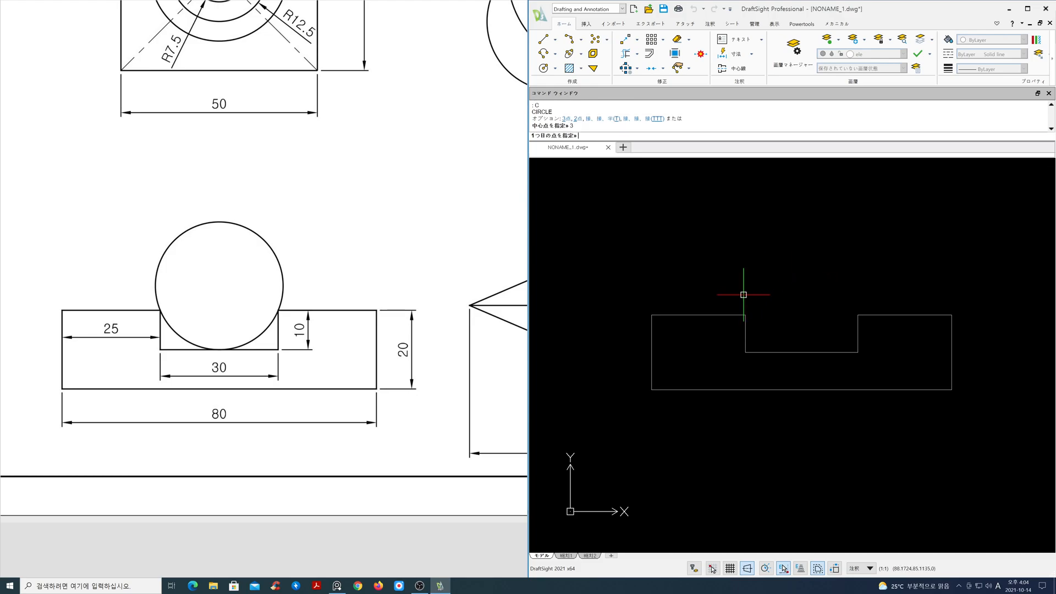
pyautogui.click(746, 315)
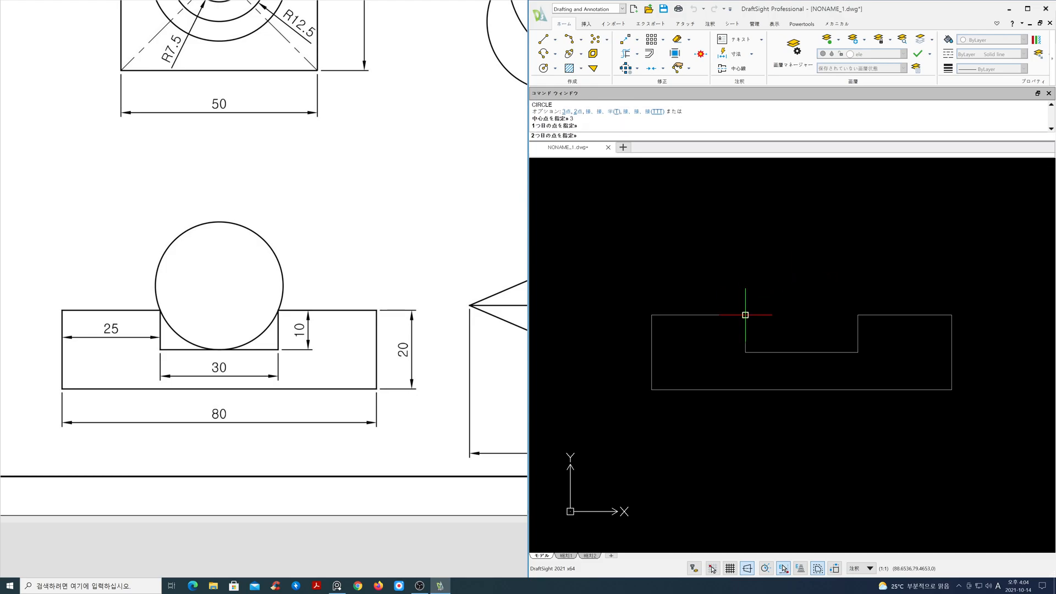
pyautogui.click(802, 352)
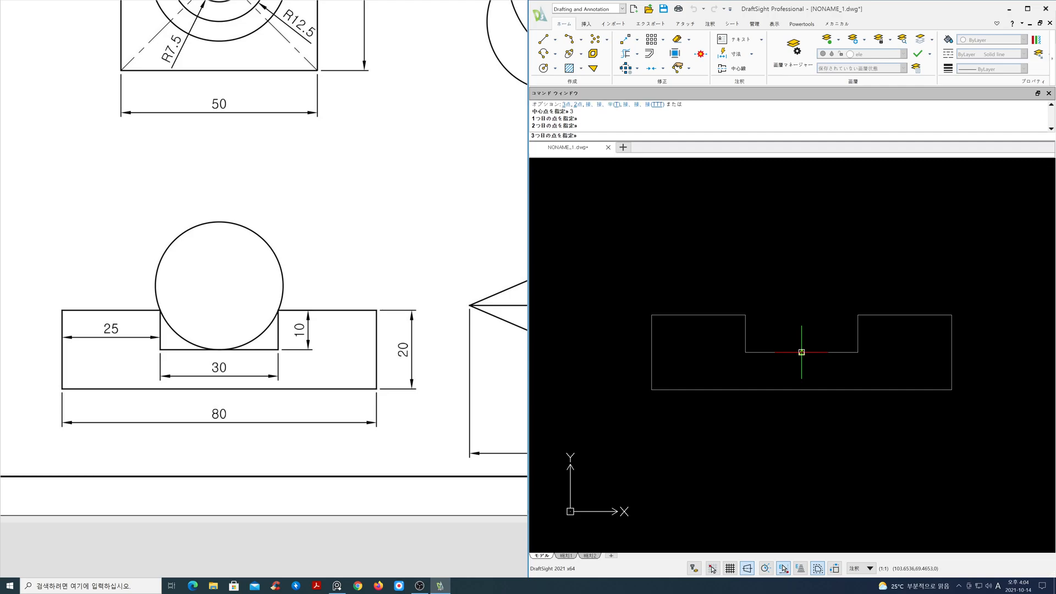
pyautogui.click(858, 315)
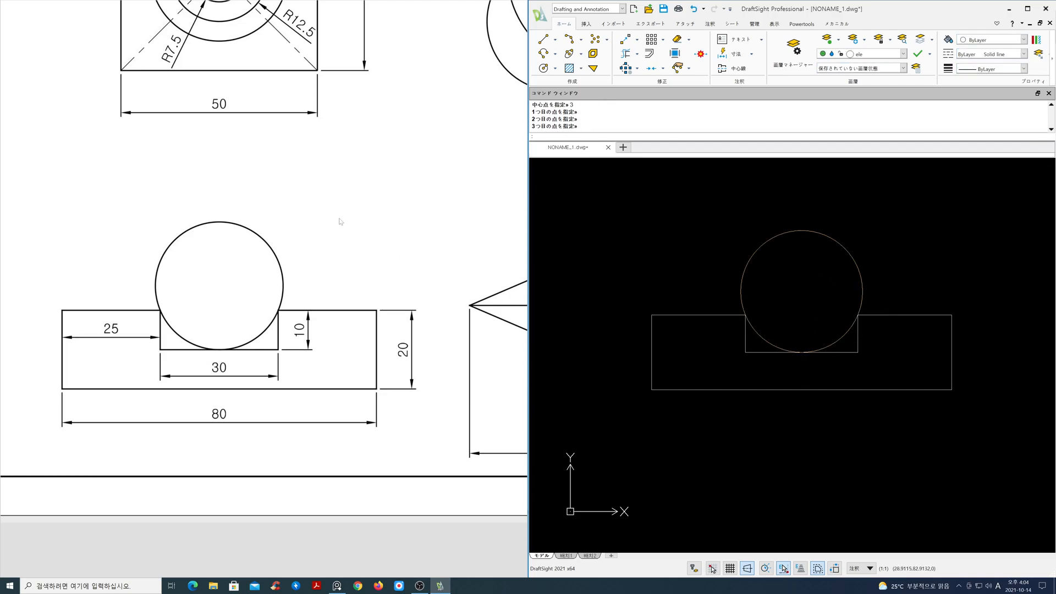
# Zoom out to compare all four finished drawings against the reference sheet
pyautogui.scroll(-3, 338, 223)
pyautogui.moveTo(377, 223)
pyautogui.mouseDown(button='middle')
pyautogui.moveTo(266, 332)
pyautogui.moveTo(285, 319)
pyautogui.moveTo(279, 345)
pyautogui.mouseUp(button='middle')
pyautogui.scroll(-3, 782, 349)
pyautogui.scroll(-4, 826, 352)
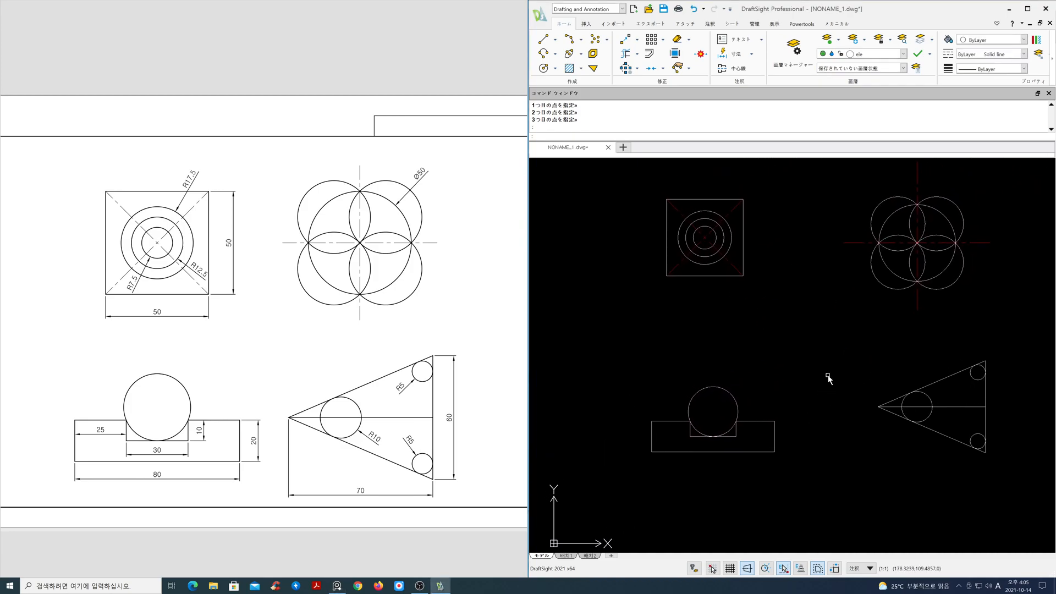
pyautogui.scroll(3, 828, 385)
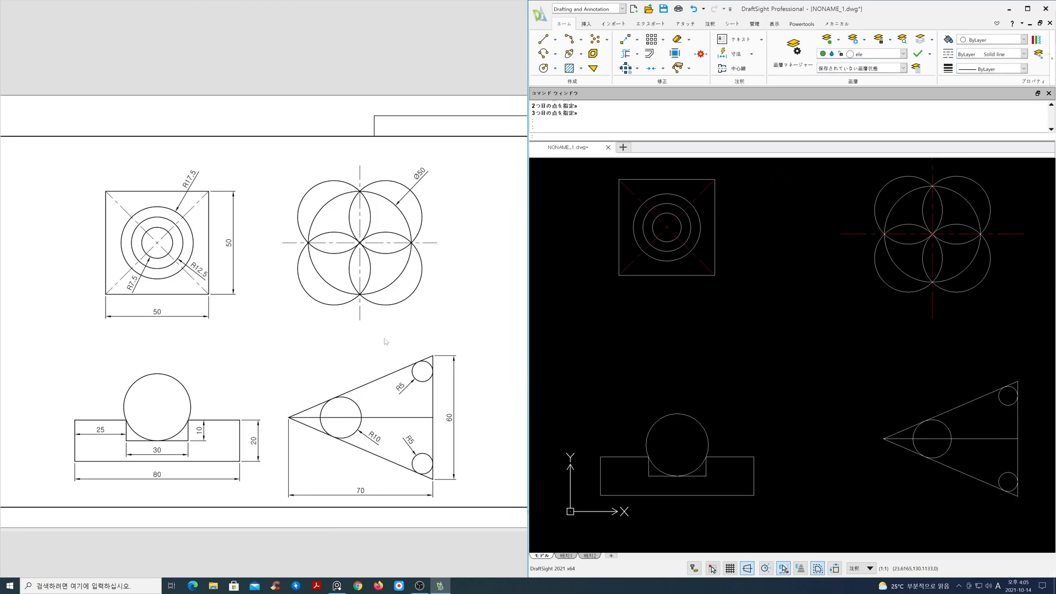
pyautogui.moveTo(384, 340); pyautogui.dragTo(385, 343, button='middle')
pyautogui.moveTo(823, 366); pyautogui.dragTo(823, 368, button='middle')
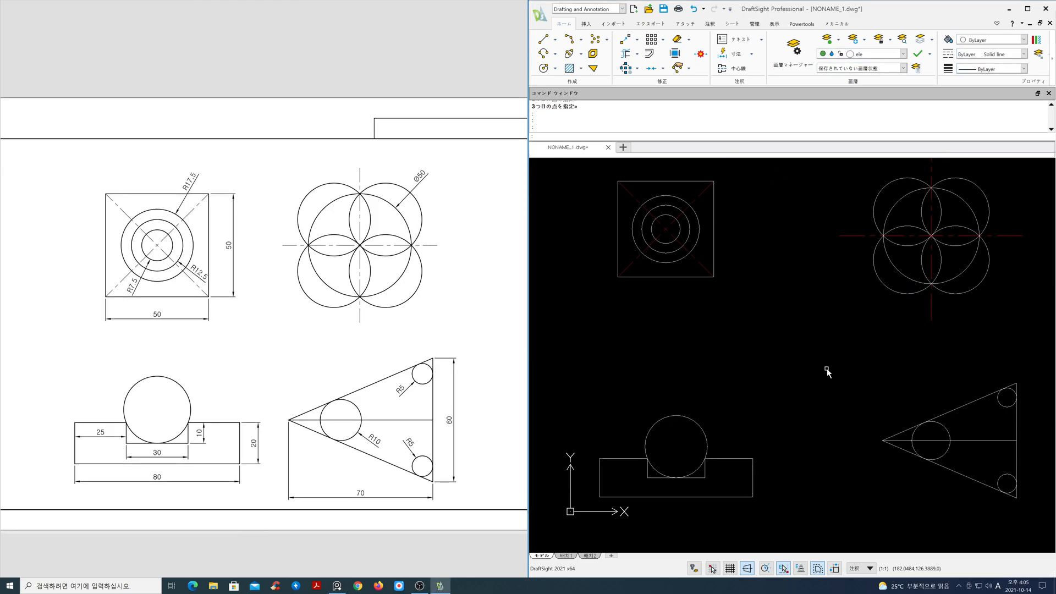